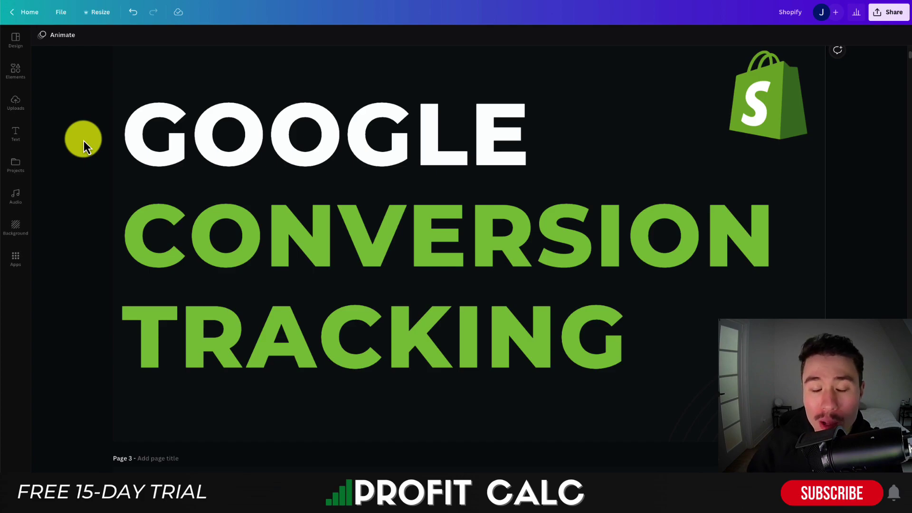
- Move from the Canva Conversion Tracking title slide to the Google Ads All campaigns overview
scroll(84, 141, up, 1)
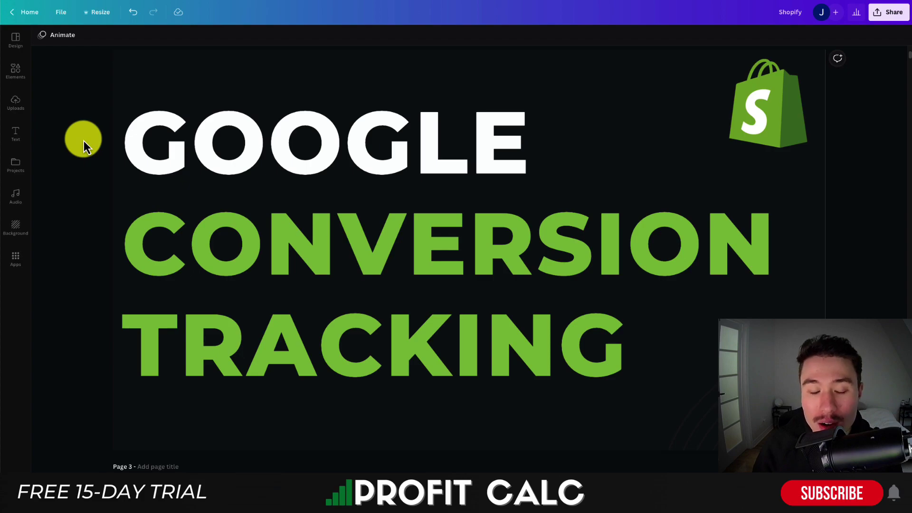
scroll(83, 141, up, 1)
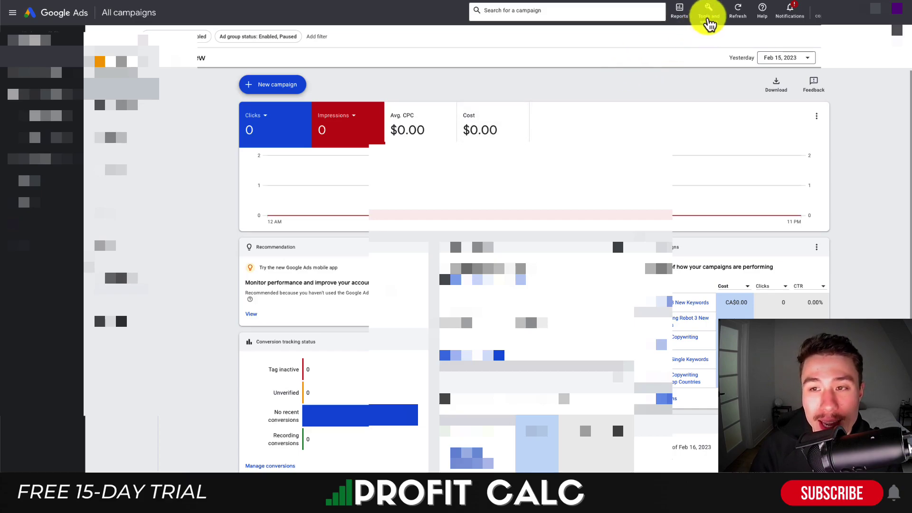
- Go to Tools and settings > Measurement > Conversions and start a new conversion action
click(708, 14)
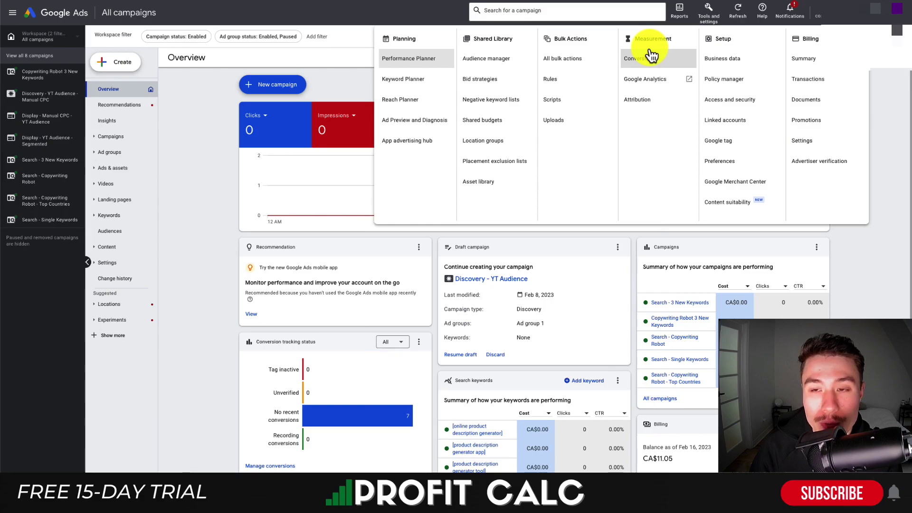
click(639, 60)
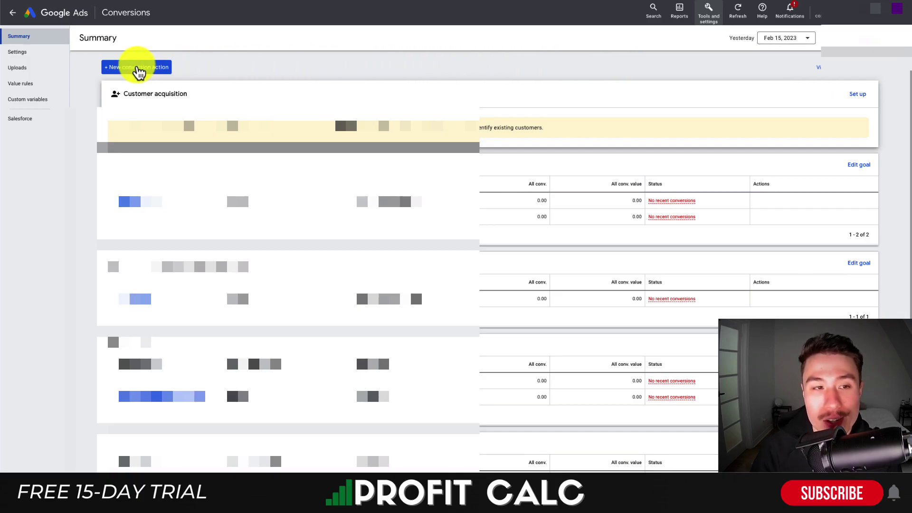
click(138, 71)
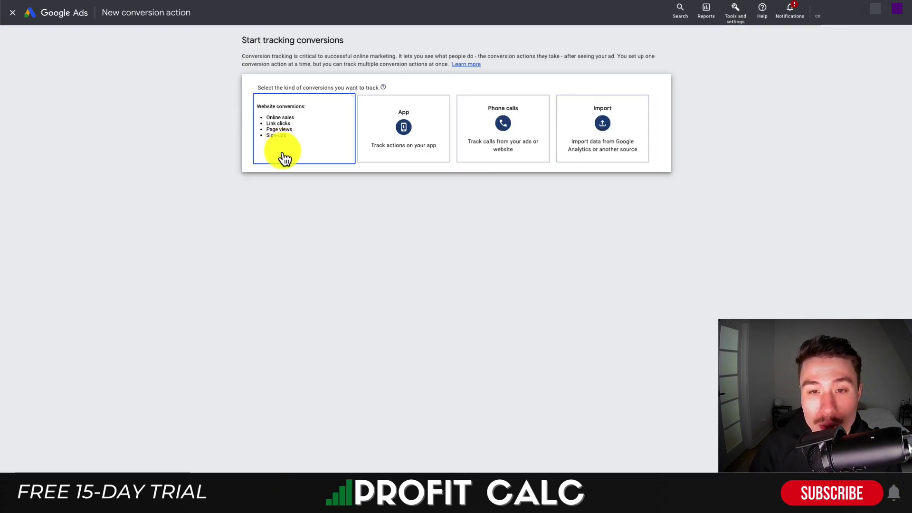
- Choose Website conversions and scan the pasted store domain masterclass-demo.myshopify.com
click(297, 157)
click(340, 139)
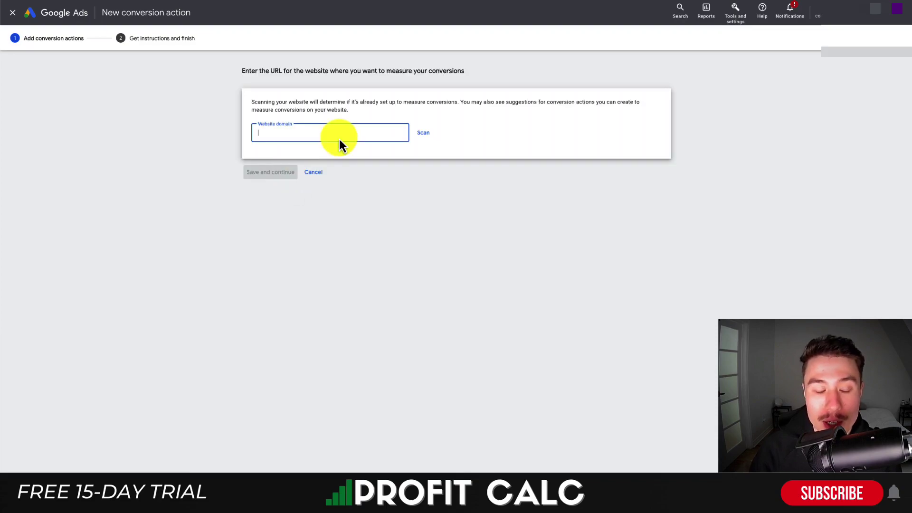
click(306, 85)
drag(286, 102, 377, 118)
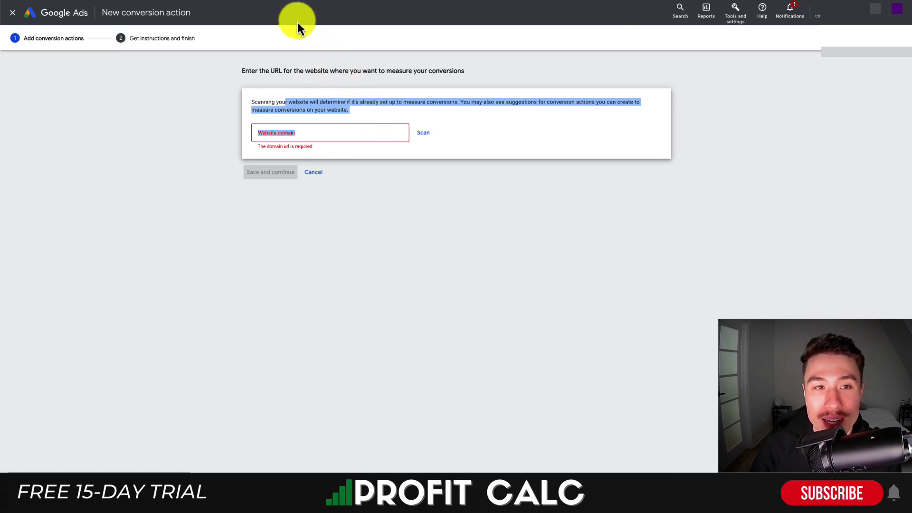
click(340, 134)
text(https://masterclass-demo.myshopify.com/)
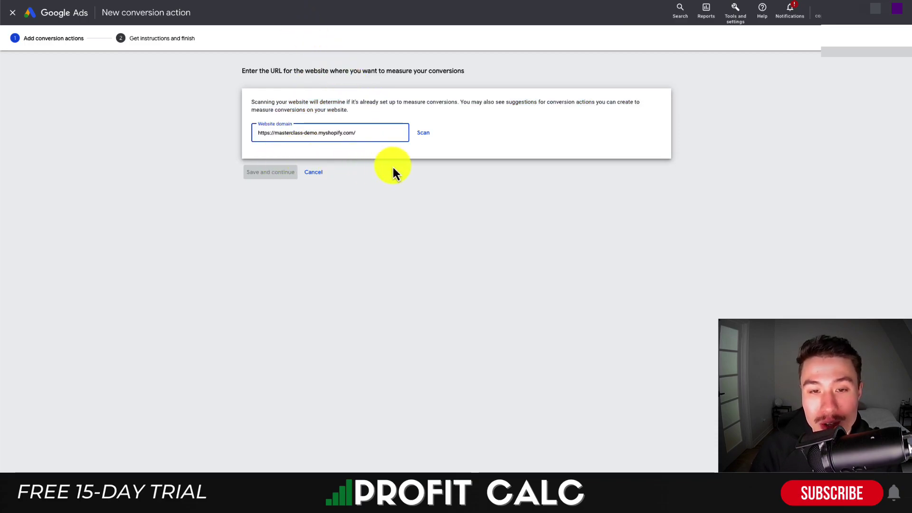
click(423, 134)
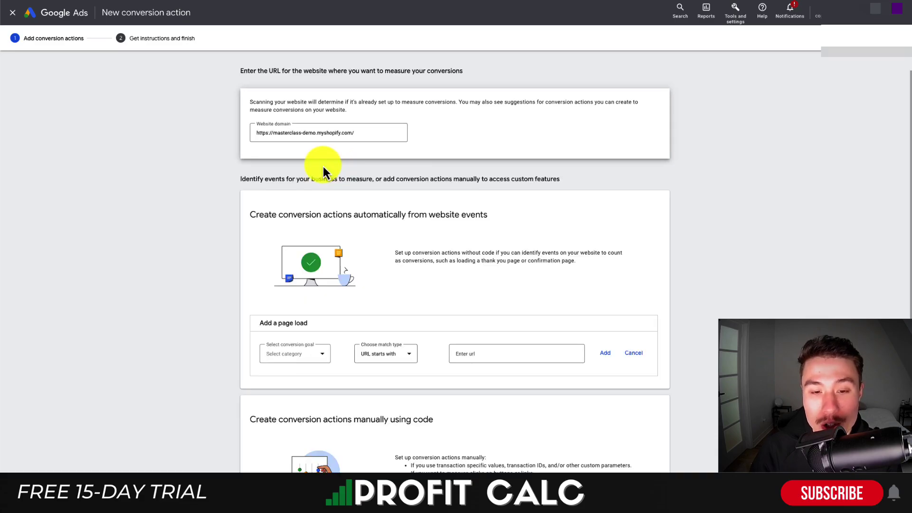
scroll(323, 169, down, 3)
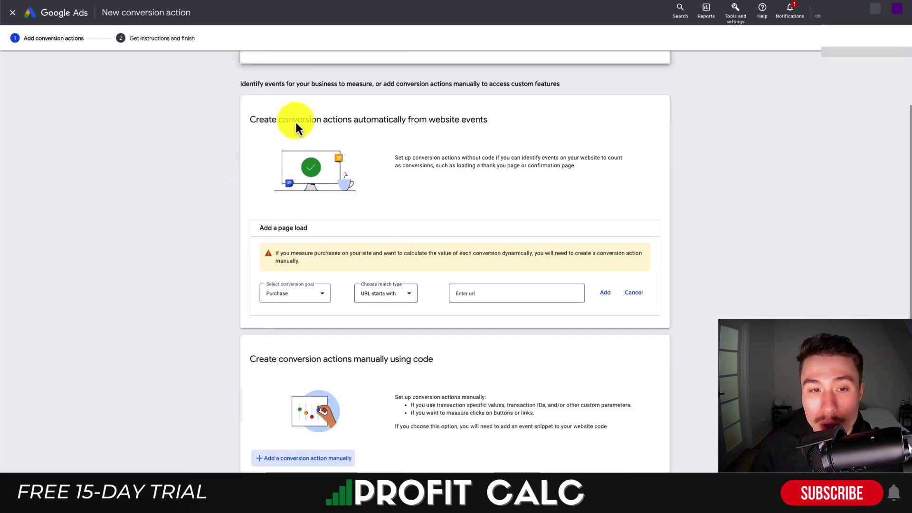
- Skip the automatic website-events option and add a conversion action manually using code
drag(297, 122, 470, 127)
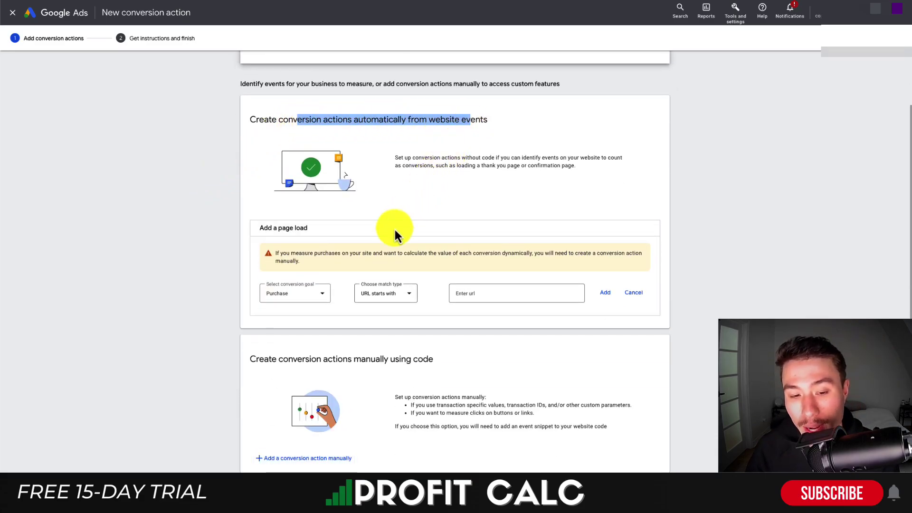
drag(302, 360, 390, 364)
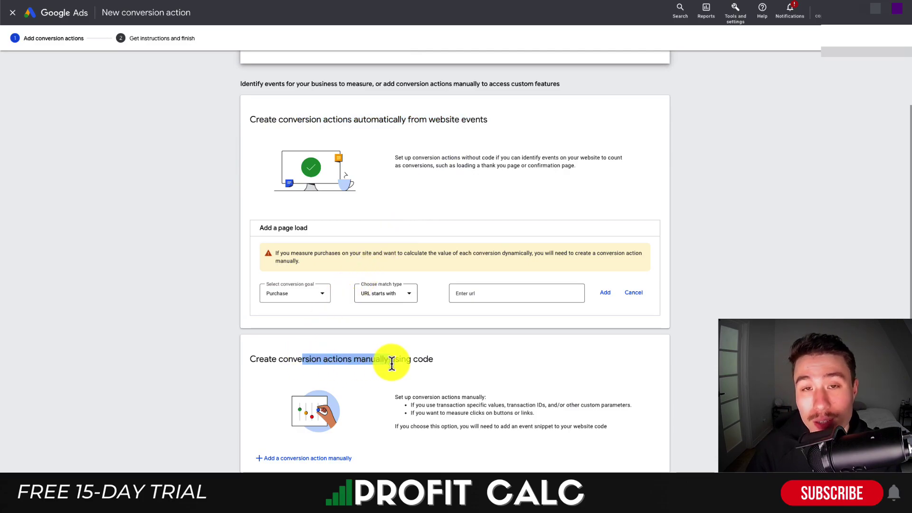
click(264, 458)
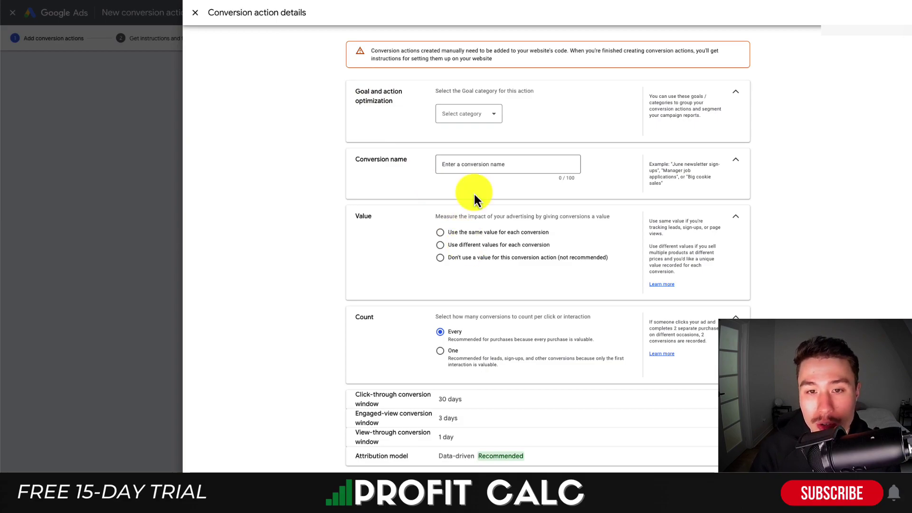
- Set goal category Purchase, name 'Purchase', and use different values per conversion with default 0
click(444, 116)
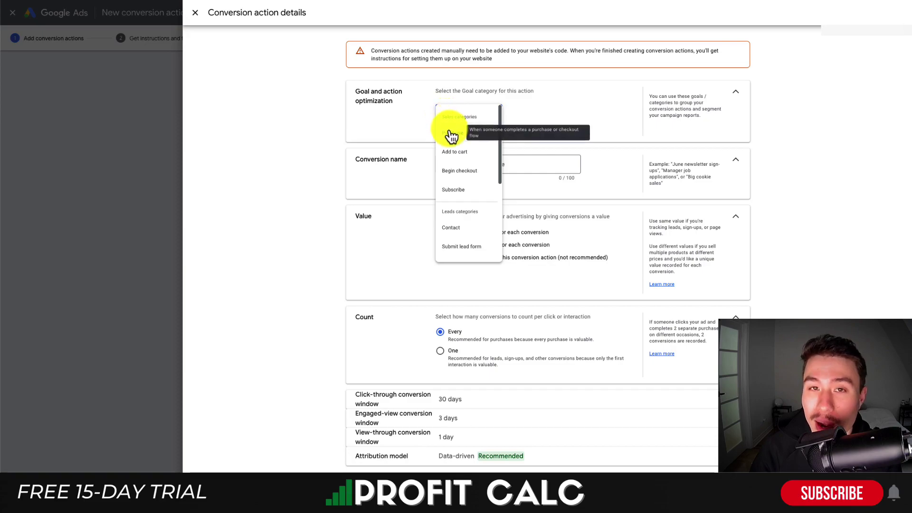
click(448, 133)
click(458, 193)
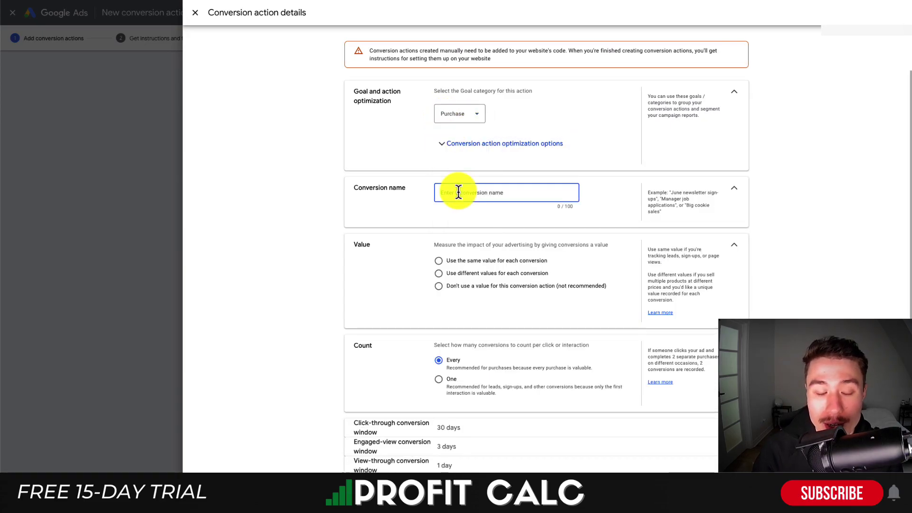
text(Purchase)
click(400, 213)
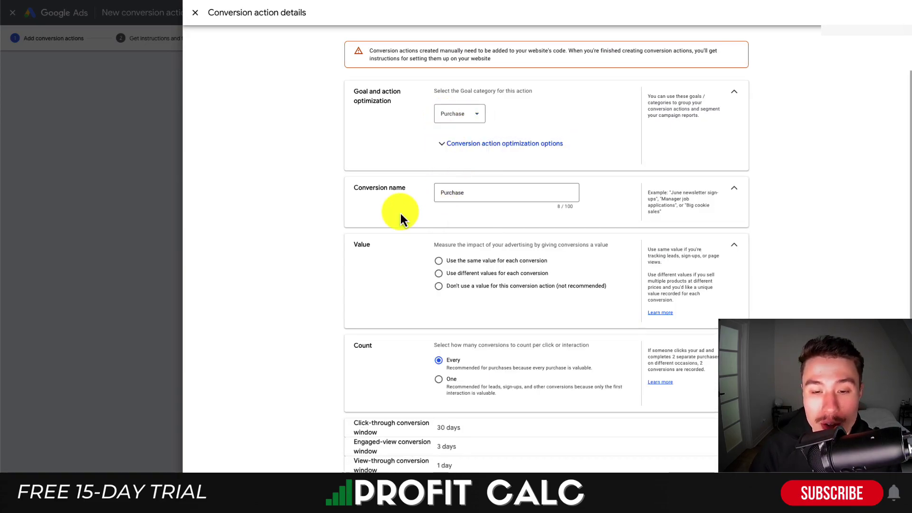
click(437, 275)
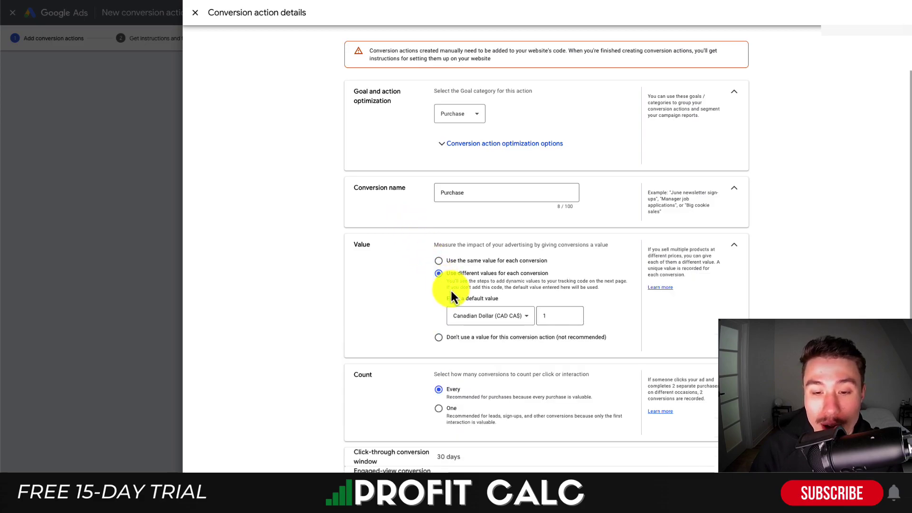
click(560, 316)
key(BackSpace)
text(0)
scroll(487, 292, down, 1)
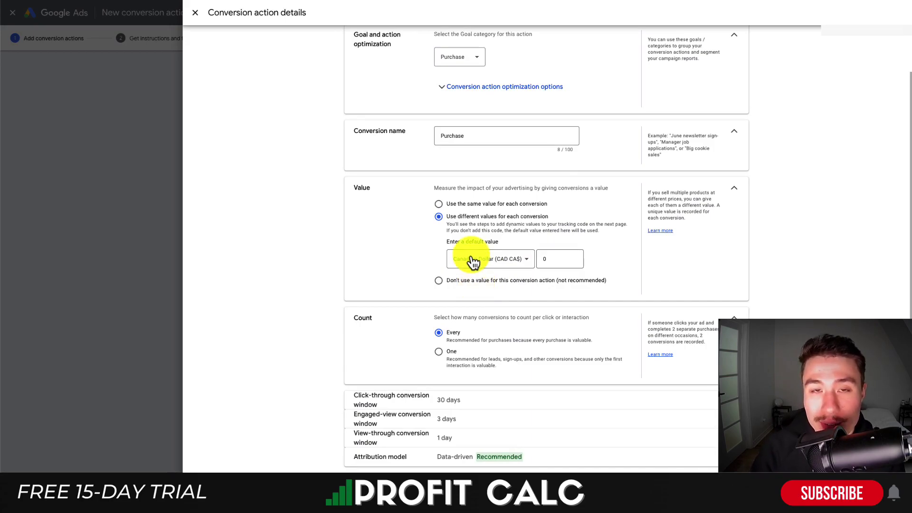
scroll(473, 261, down, 1)
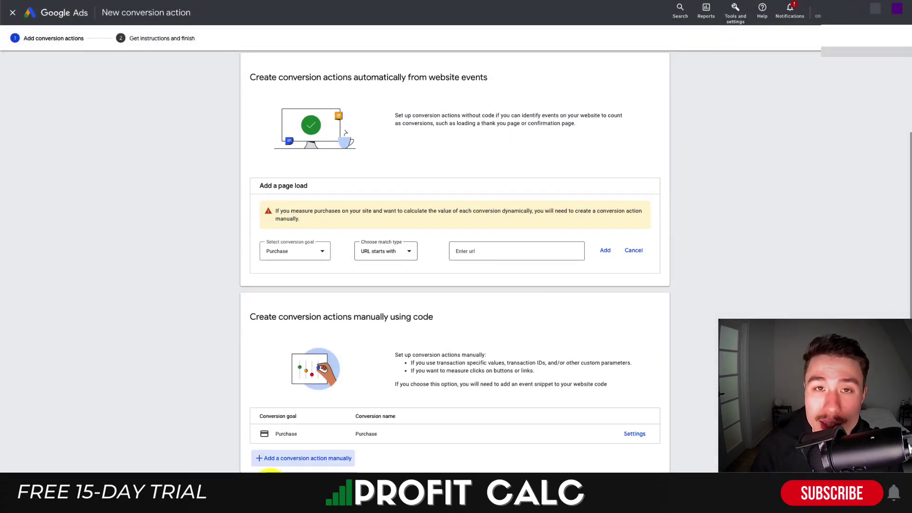
- Discard the unused page-load event form and view the Purchase conversion's event snippet
click(633, 251)
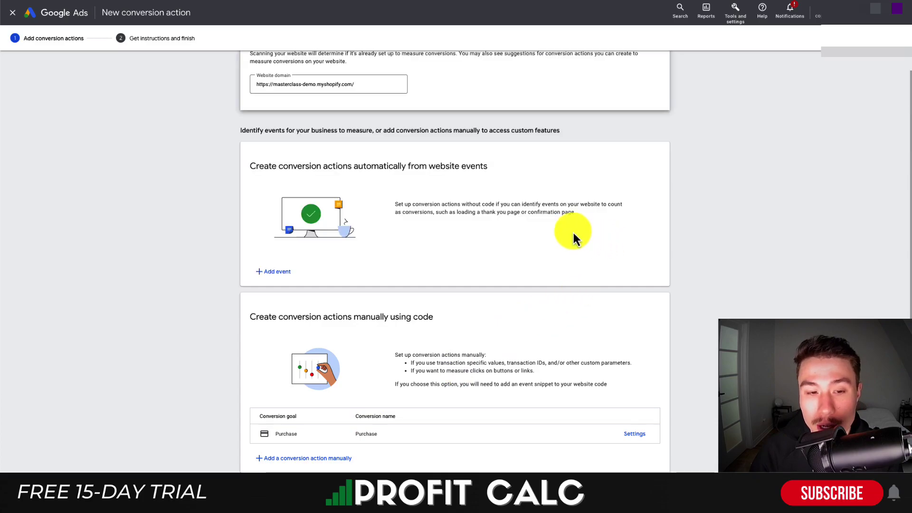
drag(348, 167, 498, 189)
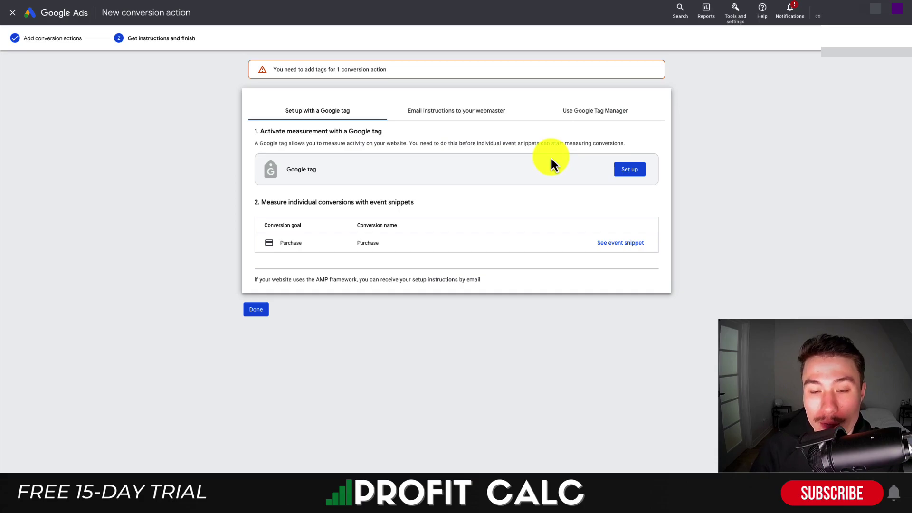
click(622, 244)
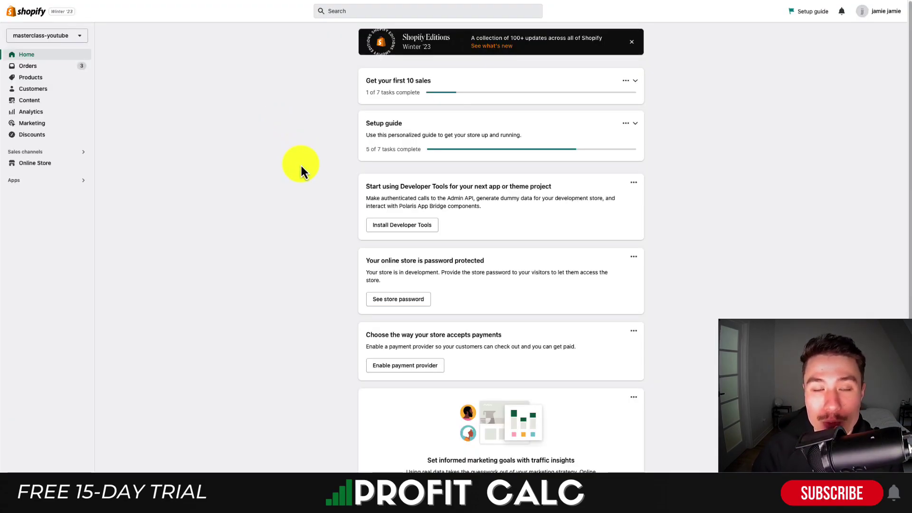
- Paste the Purchase event snippet into the checkout Order status page Additional scripts and save
click(31, 477)
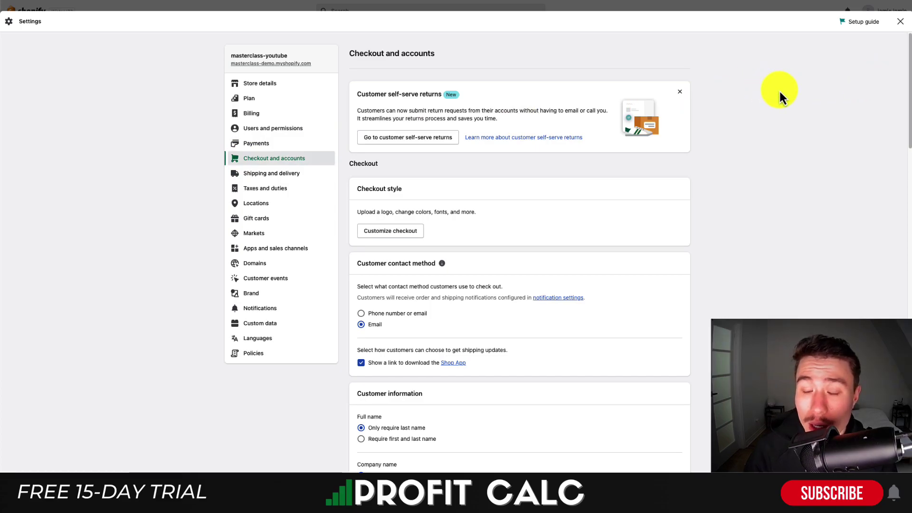
scroll(779, 92, down, 20)
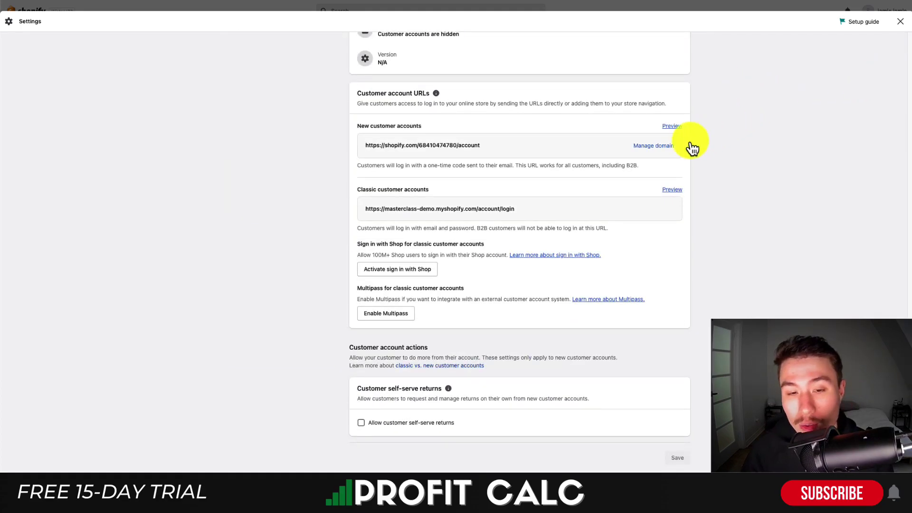
scroll(486, 256, up, 10)
drag(369, 156, 401, 156)
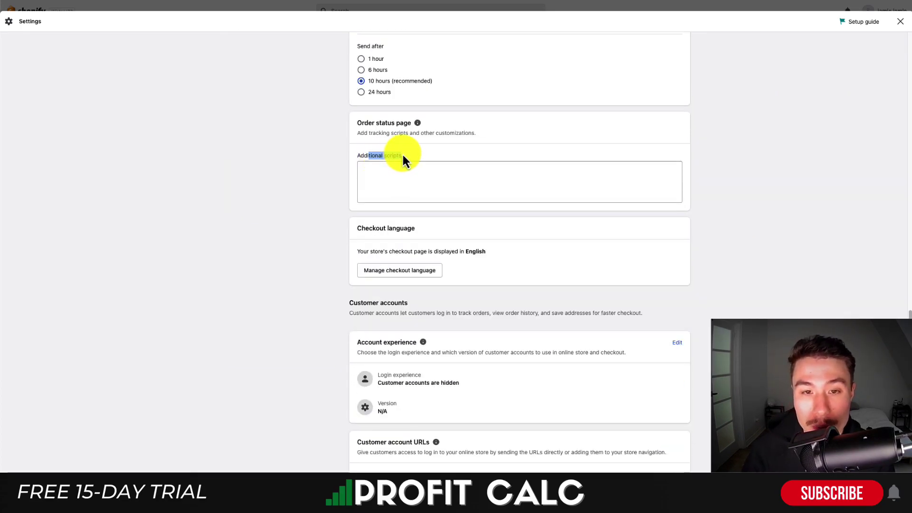
click(383, 125)
click(387, 179)
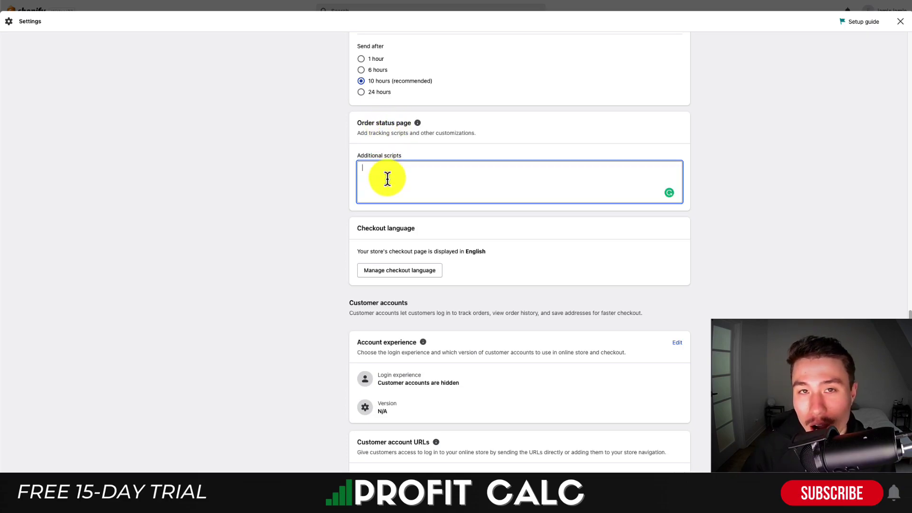
key(ctrl+v)
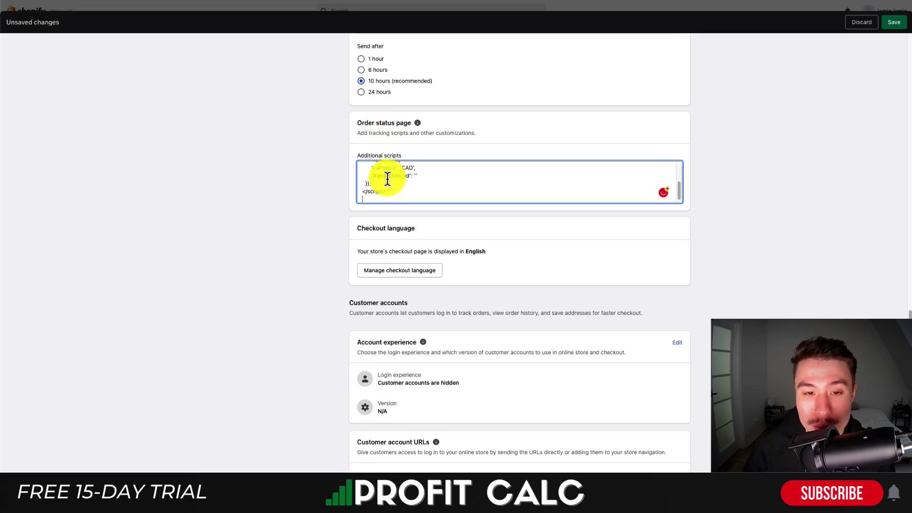
scroll(387, 179, up, 5)
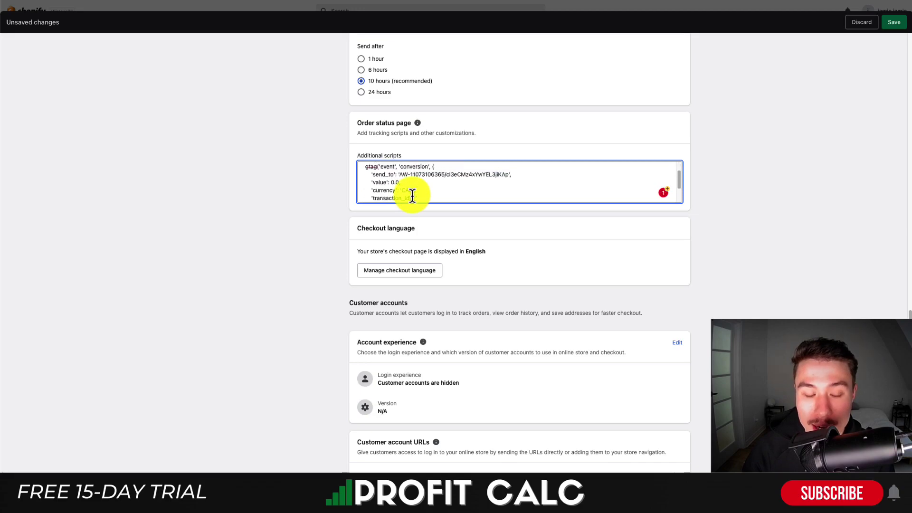
scroll(412, 196, down, 1)
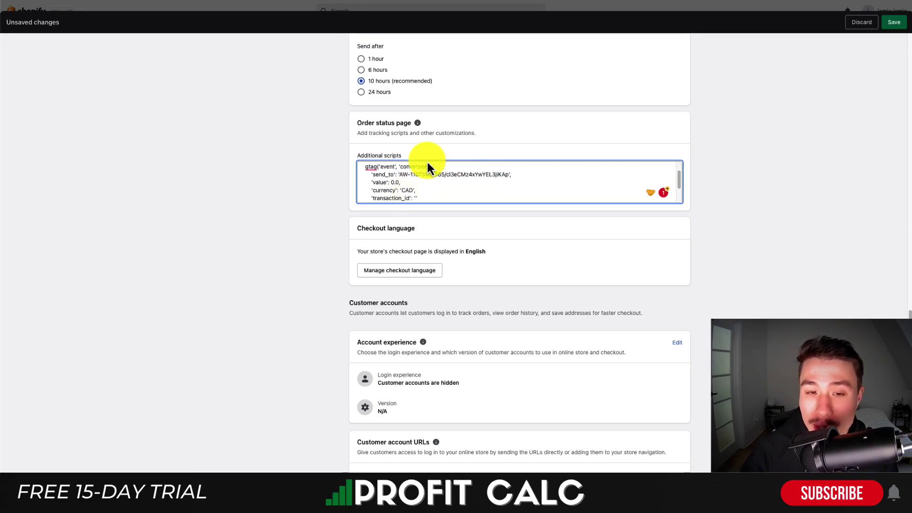
scroll(480, 176, down, 1)
scroll(480, 177, down, 2)
click(892, 28)
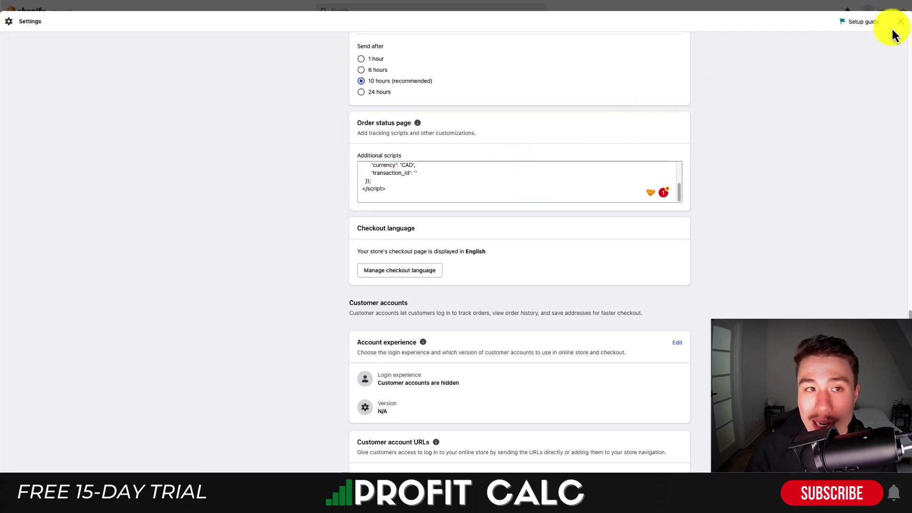
- Open the Help Center event snippet article and review the example's currency and transaction_id lines
click(629, 10)
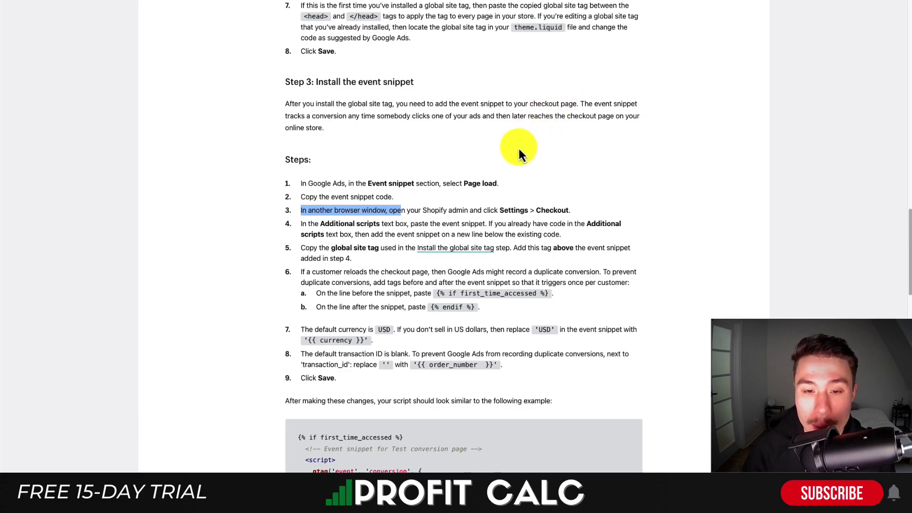
scroll(519, 155, down, 5)
drag(341, 257, 299, 143)
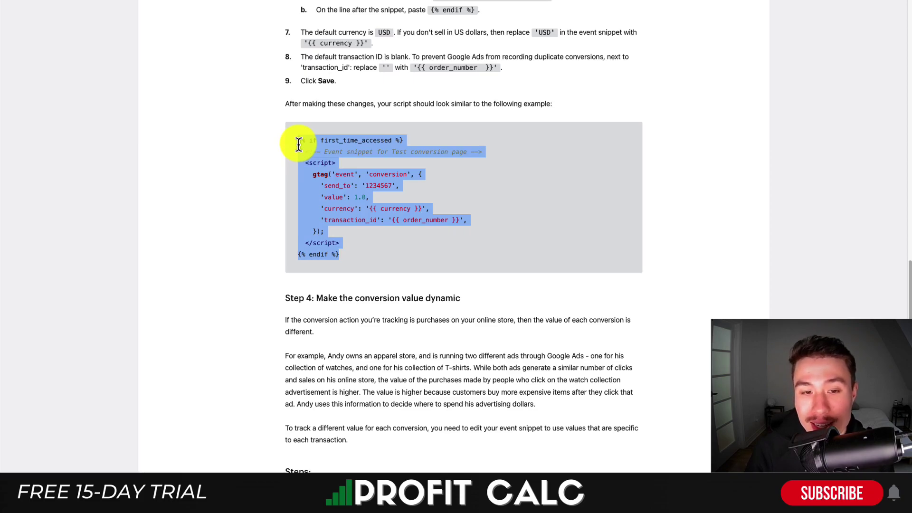
click(298, 143)
drag(332, 208, 423, 210)
drag(350, 220, 462, 222)
- Examine the value line using checkout.subtotal_price divided_by 100.0, then select the whole example script
scroll(318, 205, down, 9)
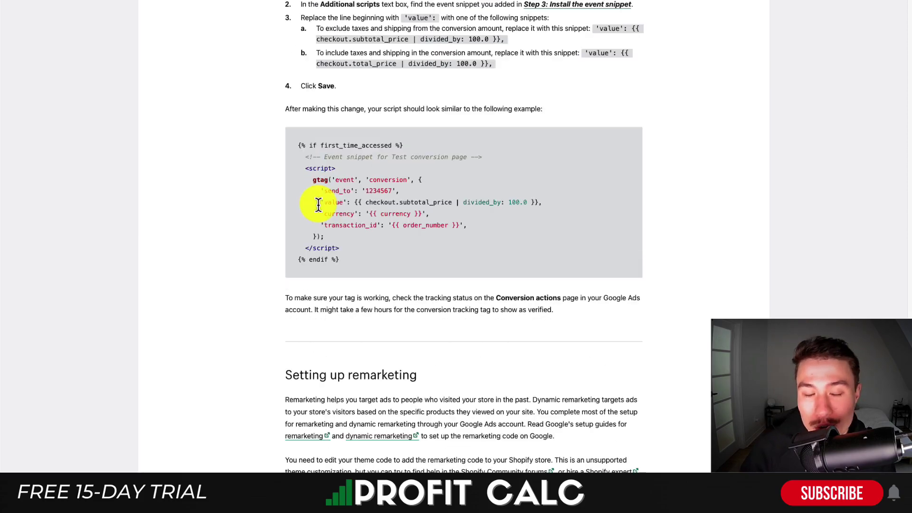
drag(319, 202, 382, 200)
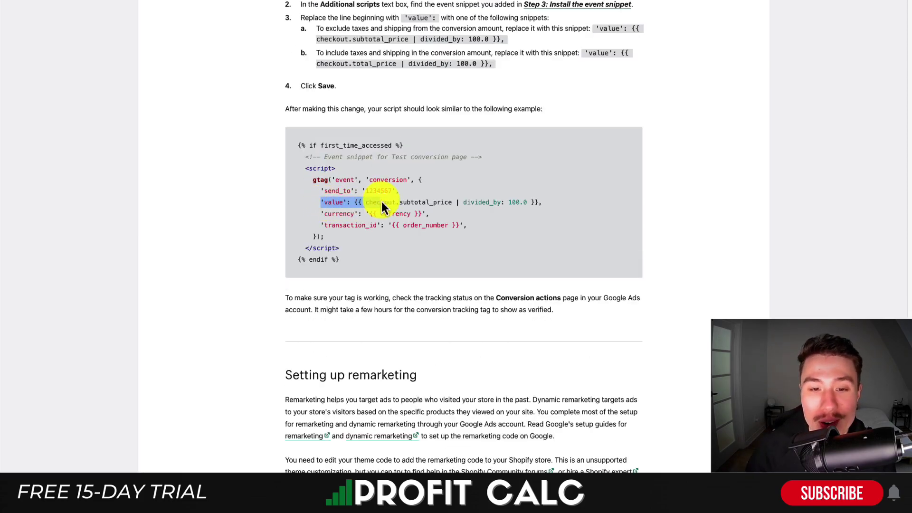
click(380, 200)
drag(366, 202, 402, 191)
drag(494, 202, 539, 209)
click(488, 243)
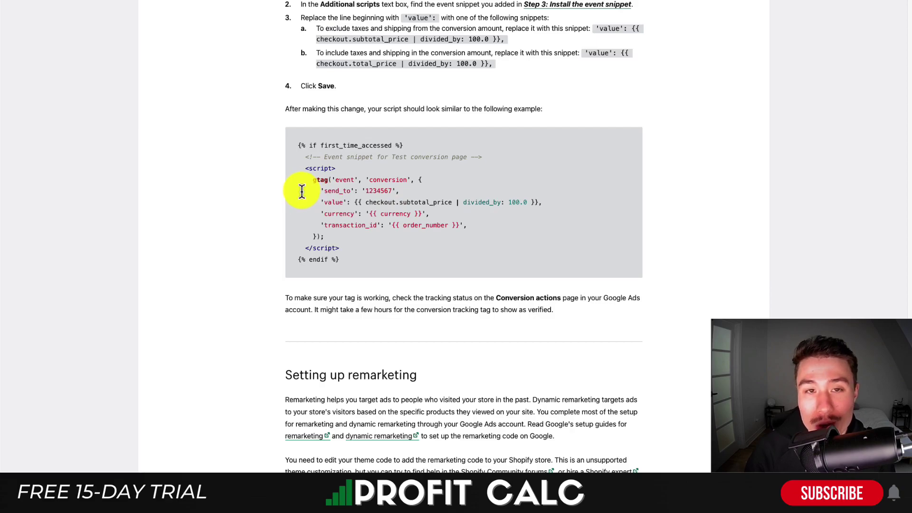
scroll(301, 191, down, 1)
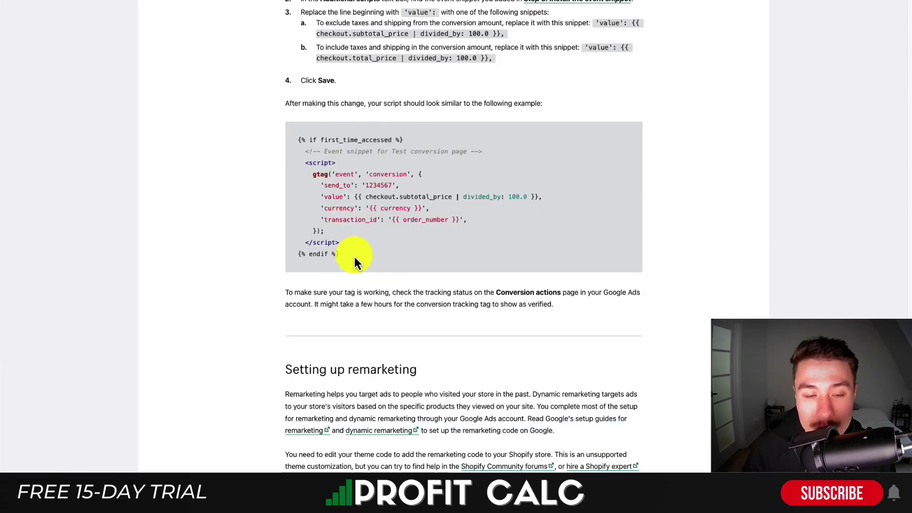
drag(351, 253, 300, 138)
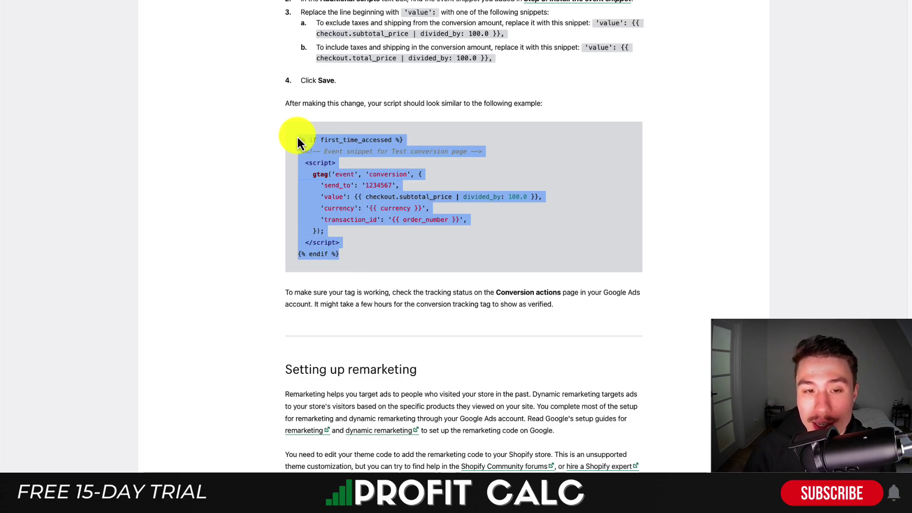
- Paste the Help Center example script into the Shopify Additional scripts box
click(252, 2)
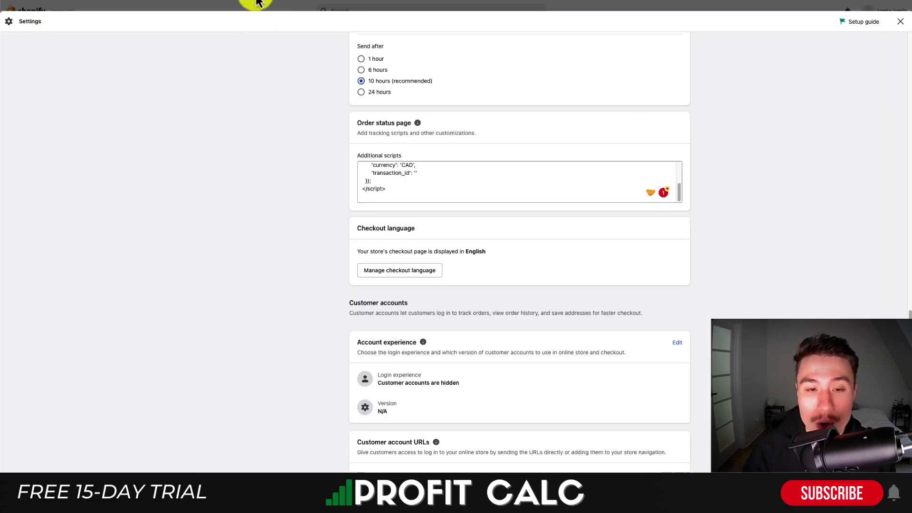
scroll(388, 176, up, 5)
scroll(388, 175, down, 5)
click(387, 175)
key(ctrl+a)
key(ctrl+v)
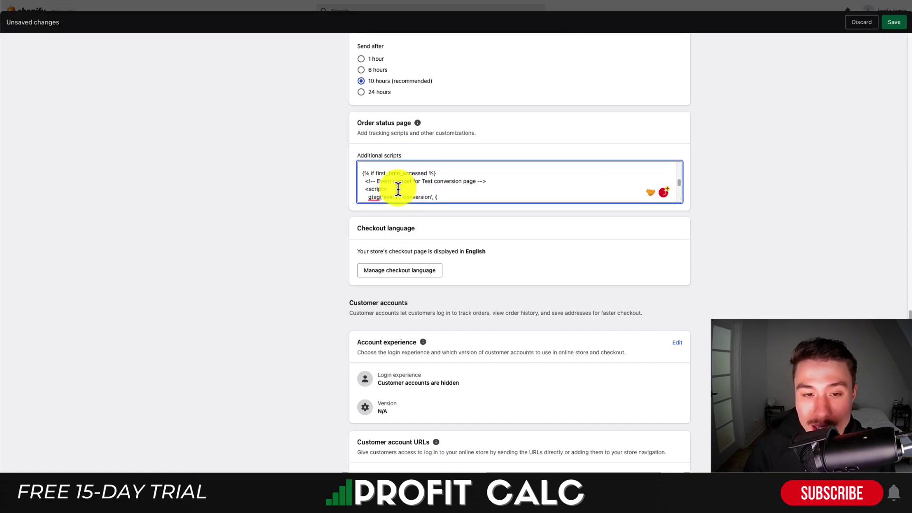
scroll(397, 189, down, 5)
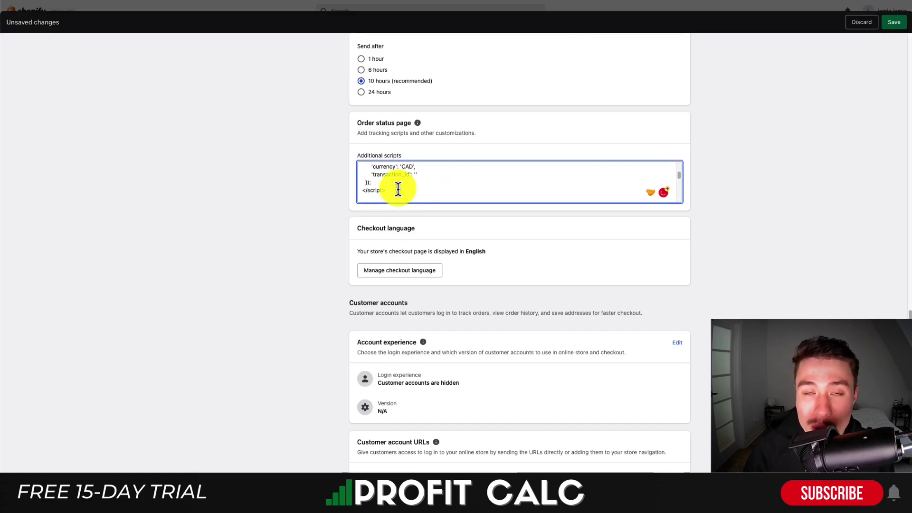
scroll(397, 188, down, 4)
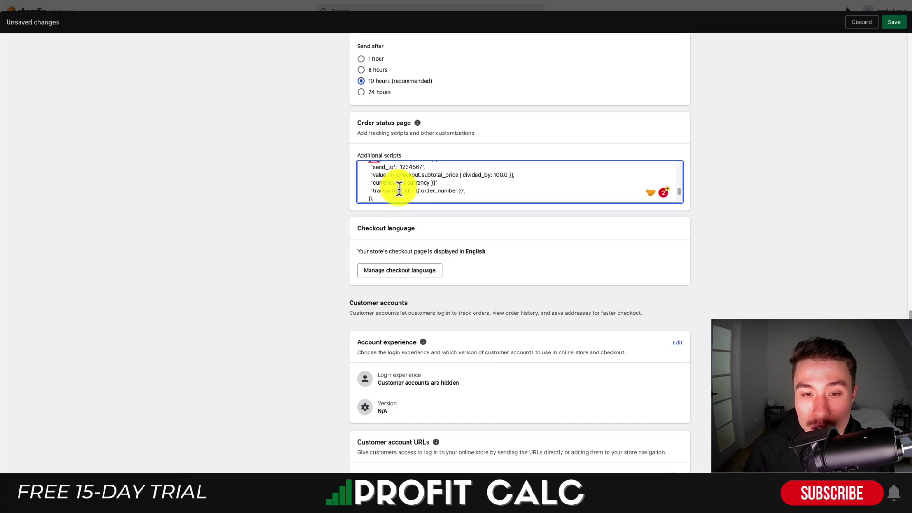
scroll(432, 178, up, 10)
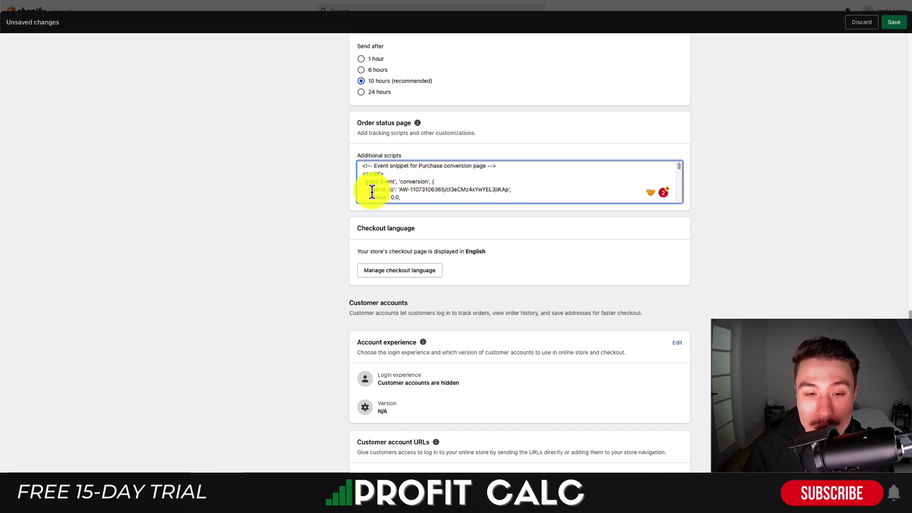
- Replace the placeholder send_to '1234567' line with the real conversion ID send_to line
drag(372, 190, 524, 190)
click(524, 190)
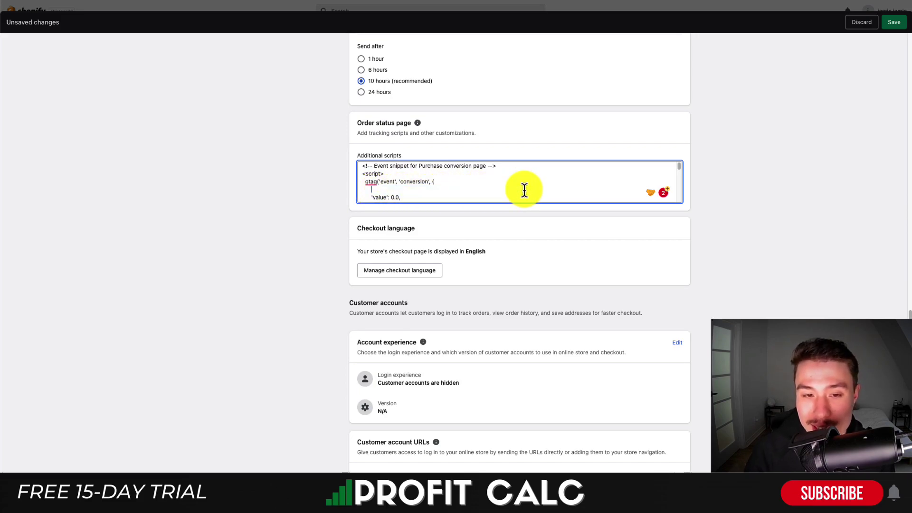
scroll(370, 193, down, 3)
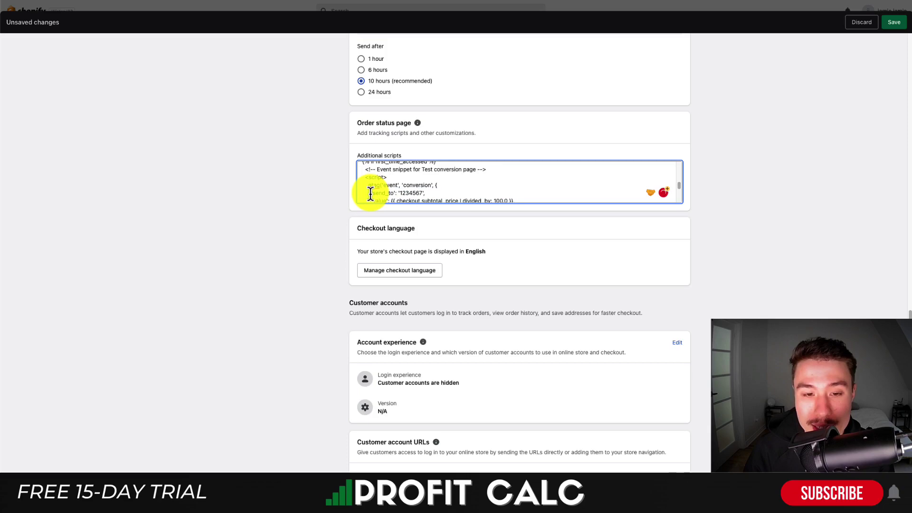
drag(371, 193, 427, 193)
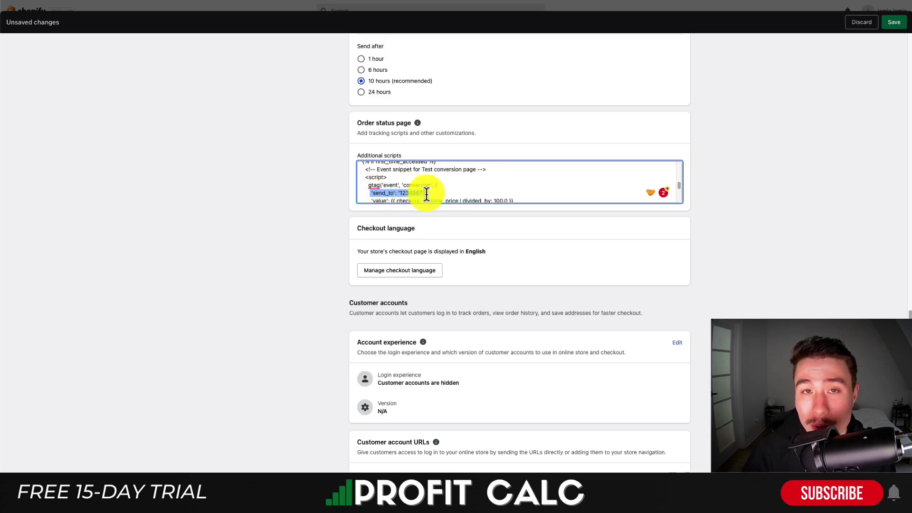
key(ctrl+v)
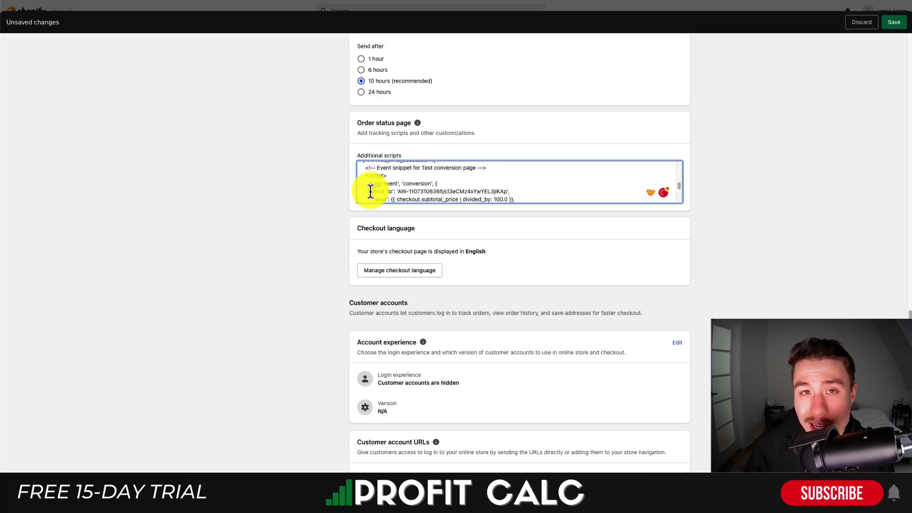
click(371, 192)
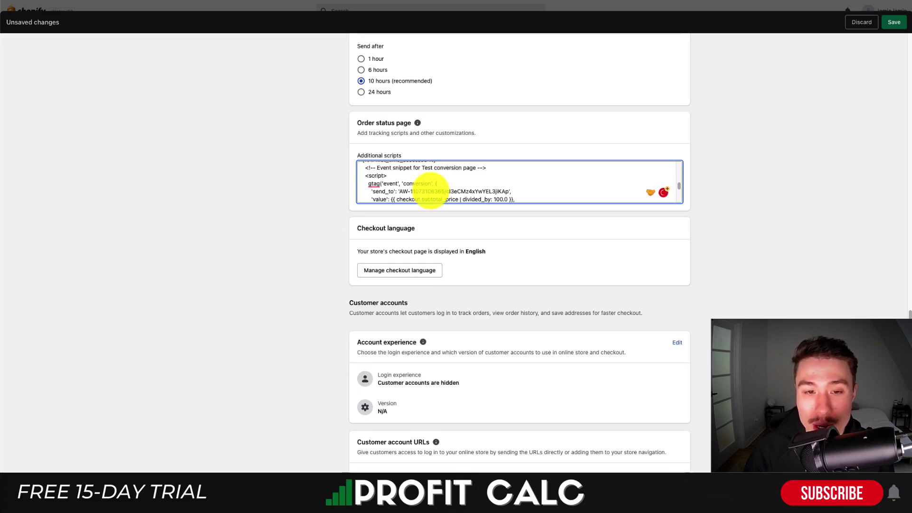
- Delete the original Purchase event snippet from Additional scripts
scroll(430, 189, up, 1)
scroll(389, 190, down, 3)
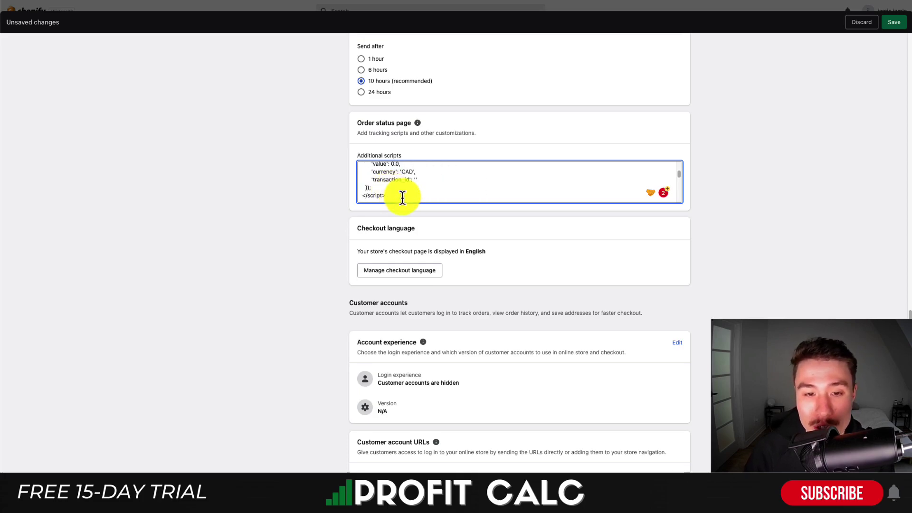
drag(400, 198, 373, 159)
key(ctrl+v)
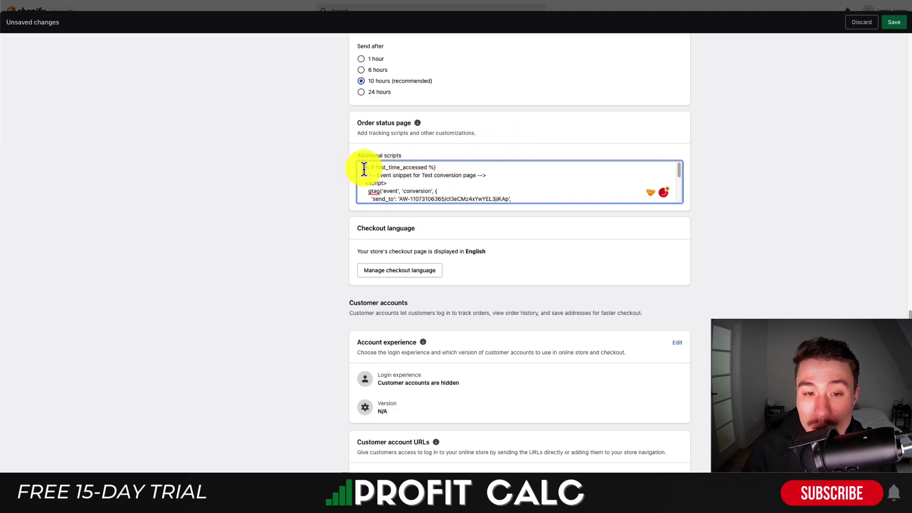
- Check the first_time_accessed condition and Test conversion page comment, then save the checkout scripts
drag(370, 167, 443, 168)
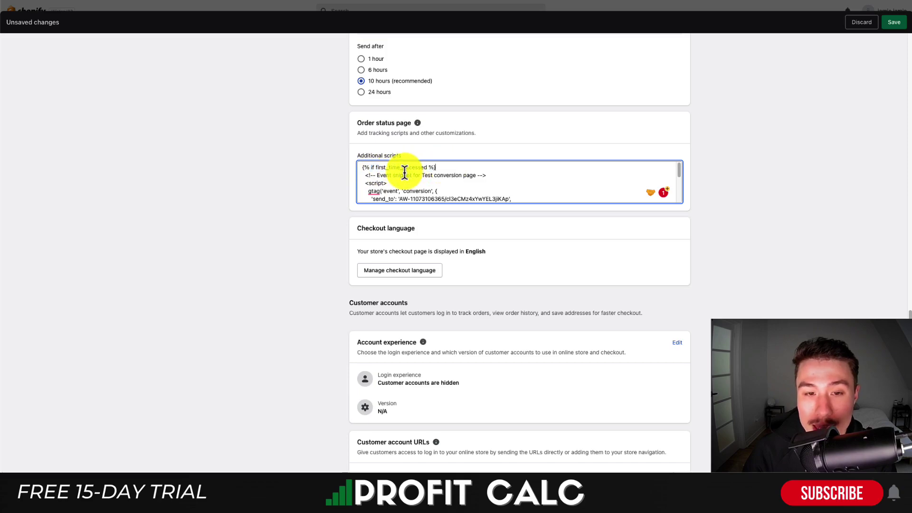
drag(366, 175, 506, 178)
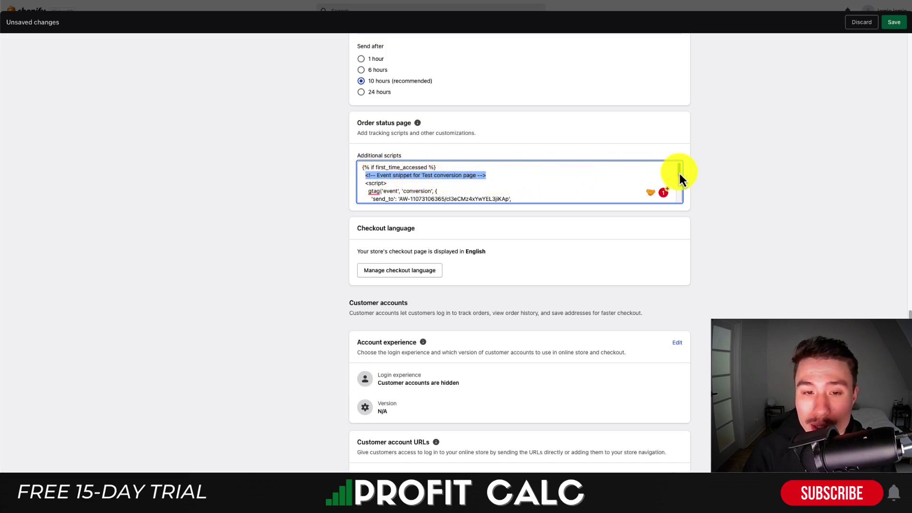
drag(679, 173, 680, 184)
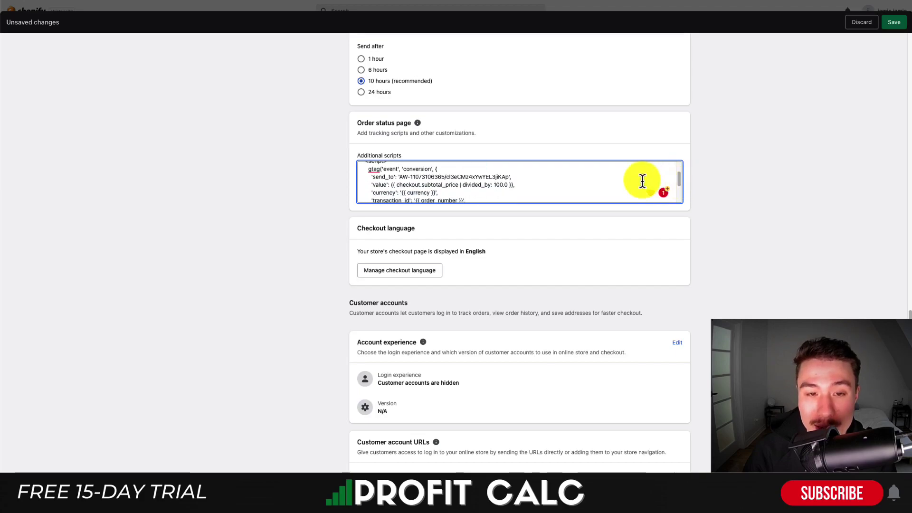
click(488, 172)
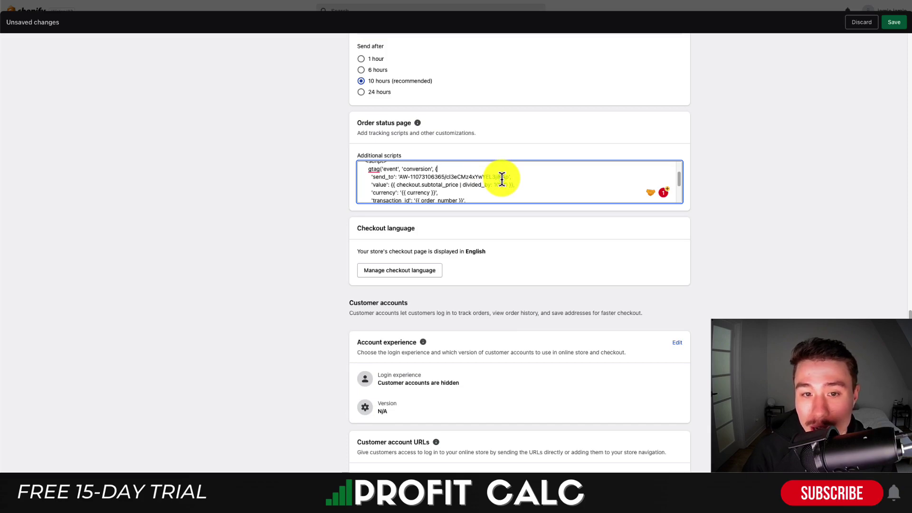
scroll(497, 181, down, 1)
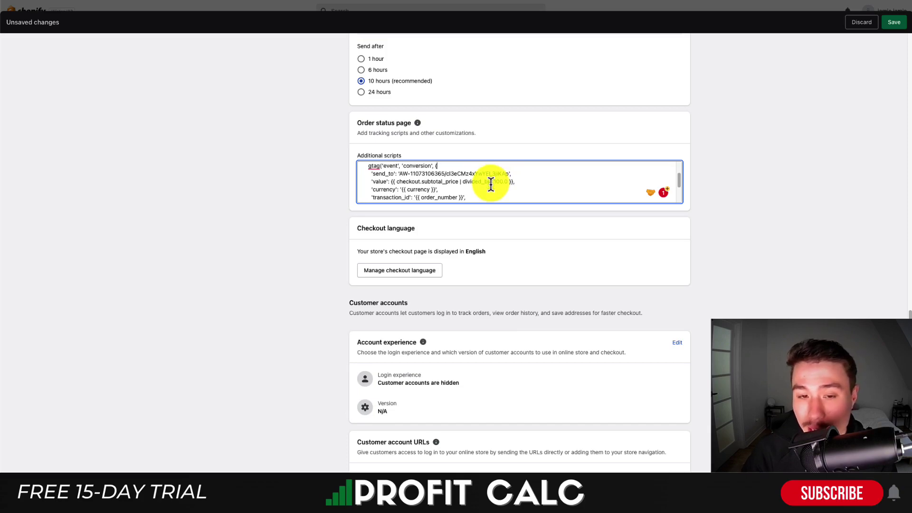
scroll(490, 185, down, 2)
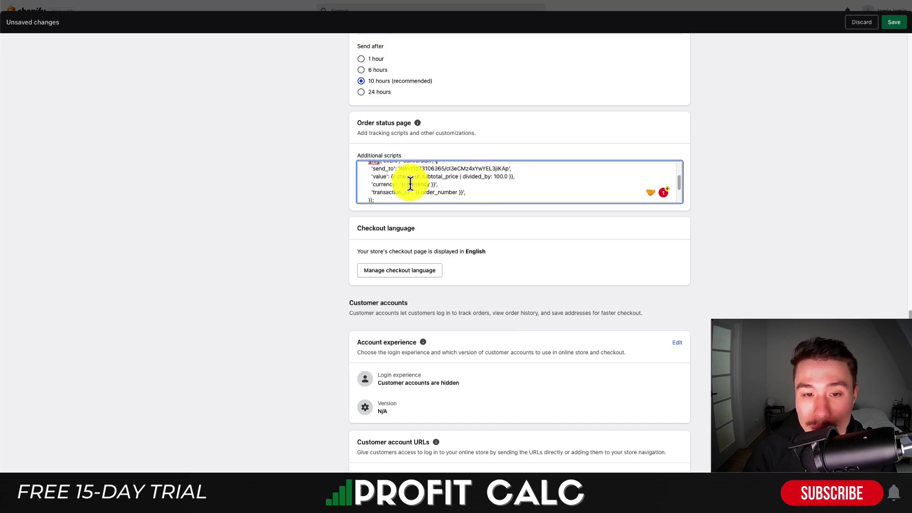
scroll(410, 183, down, 2)
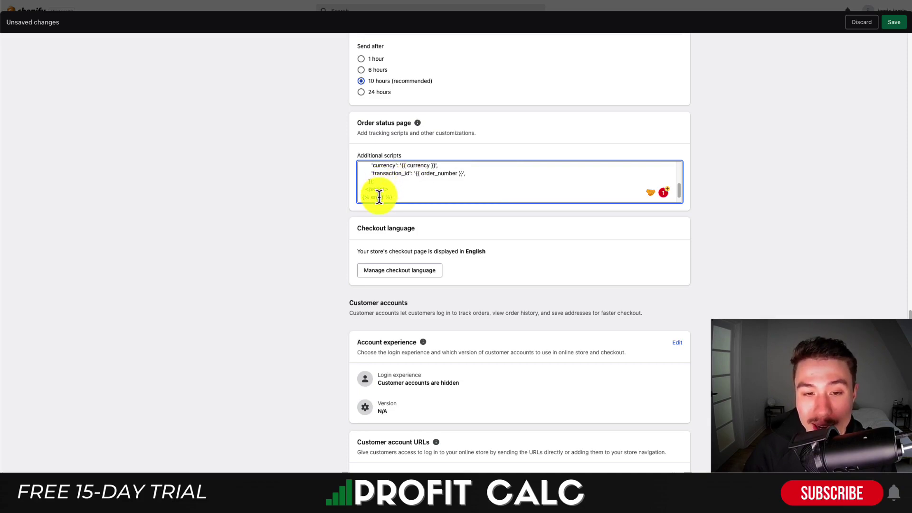
scroll(394, 195, up, 6)
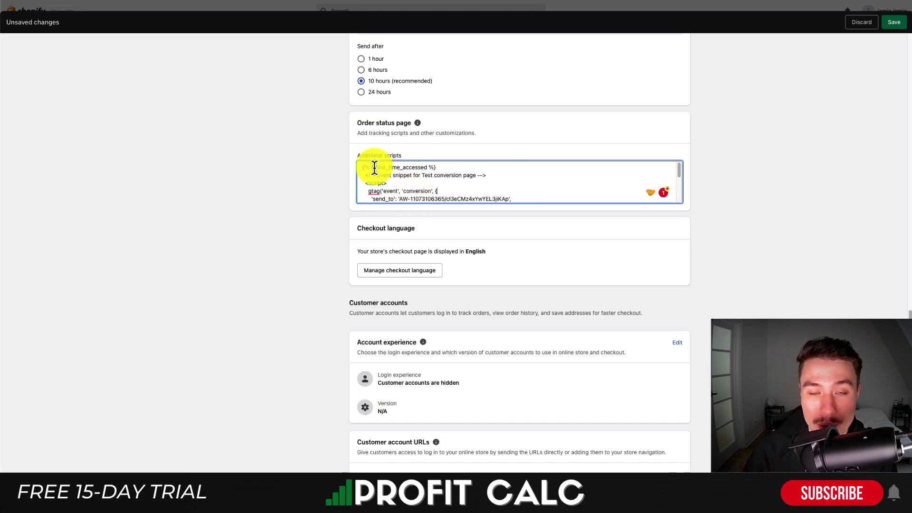
click(893, 22)
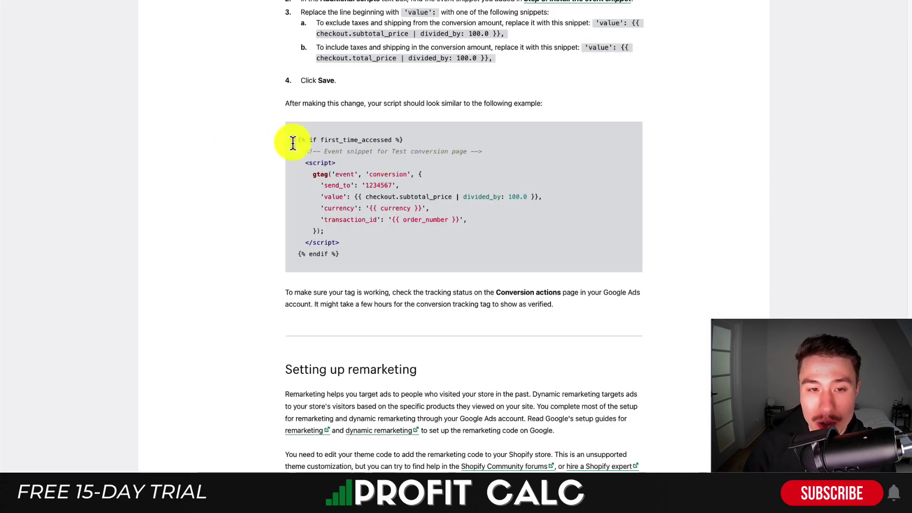
- Select the Help Center article's example conversion script code block
drag(309, 139, 346, 256)
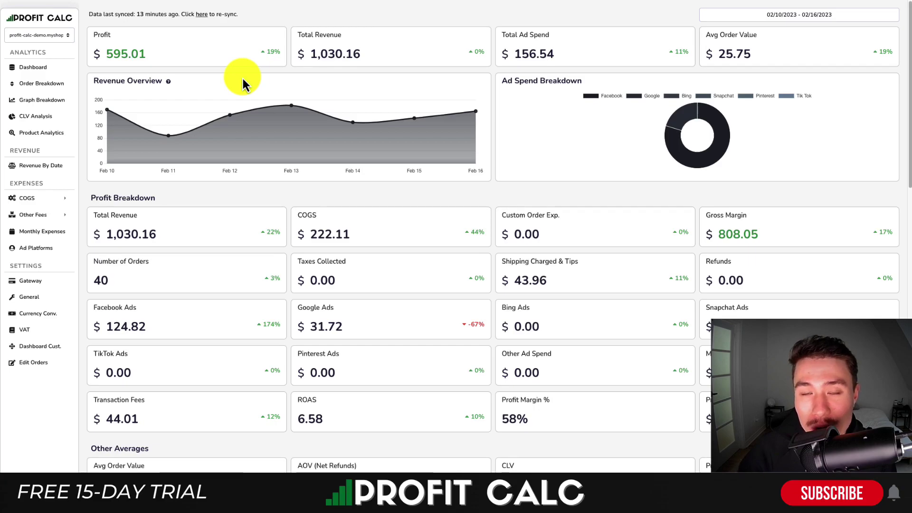
click(783, 19)
click(850, 31)
click(876, 56)
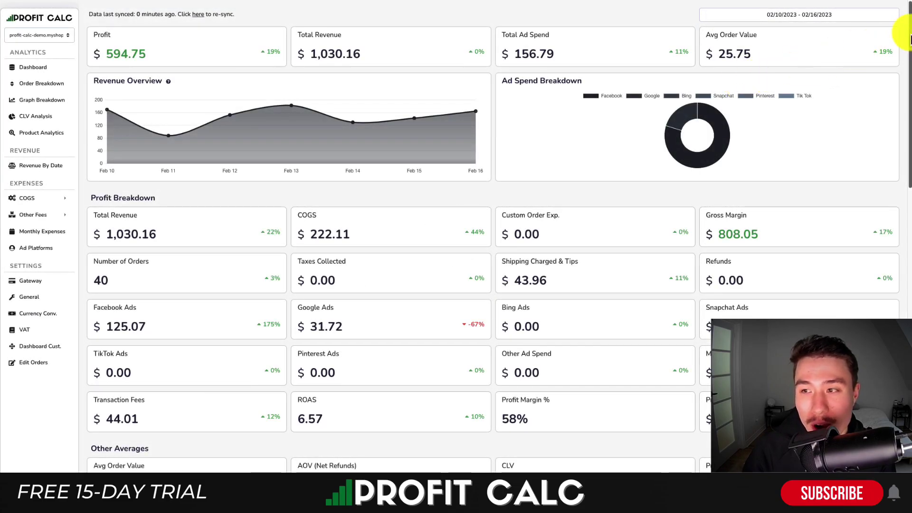
drag(907, 35, 865, 80)
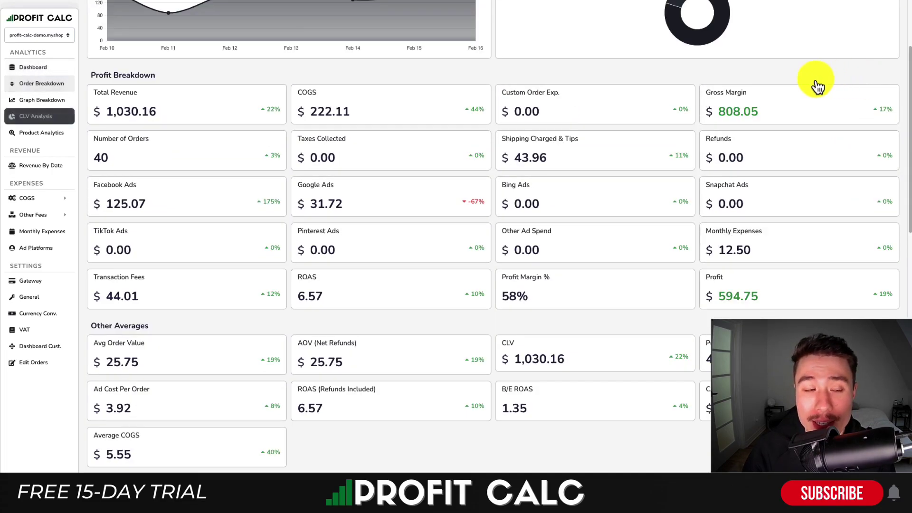
scroll(353, 92, up, 3)
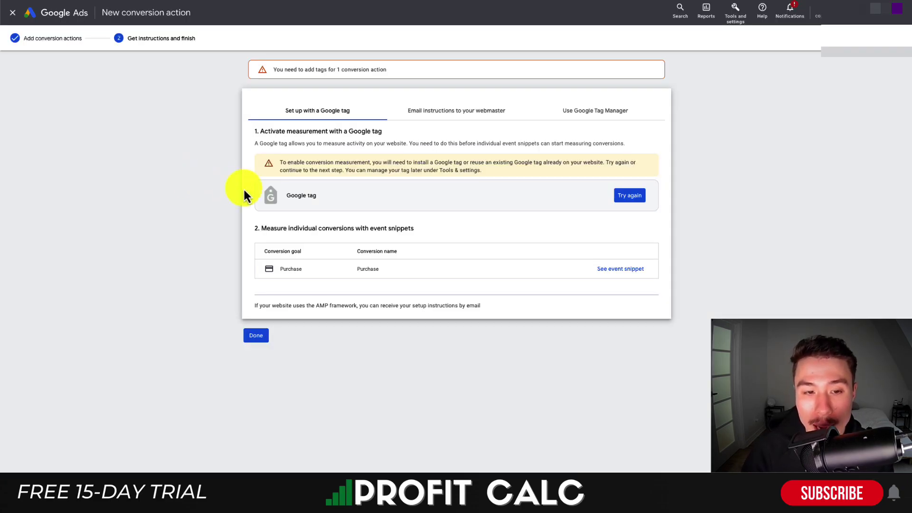
- Review the Google tag and event snippet requirements for Purchase, then begin Google tag setup
drag(249, 193, 258, 138)
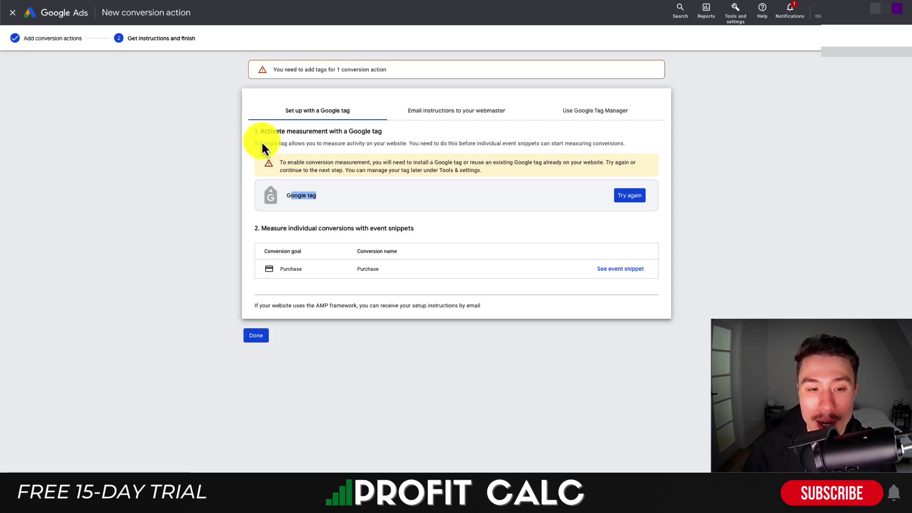
drag(270, 230, 254, 230)
drag(351, 229, 414, 230)
drag(295, 196, 347, 202)
click(627, 196)
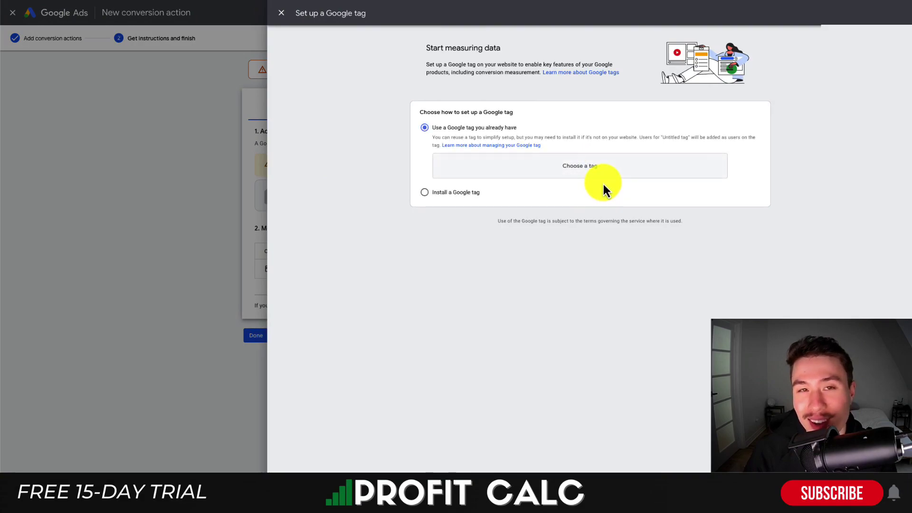
- Choose Install a Google tag, show the manual installation code, and copy the gtag.js snippet
drag(408, 49, 529, 53)
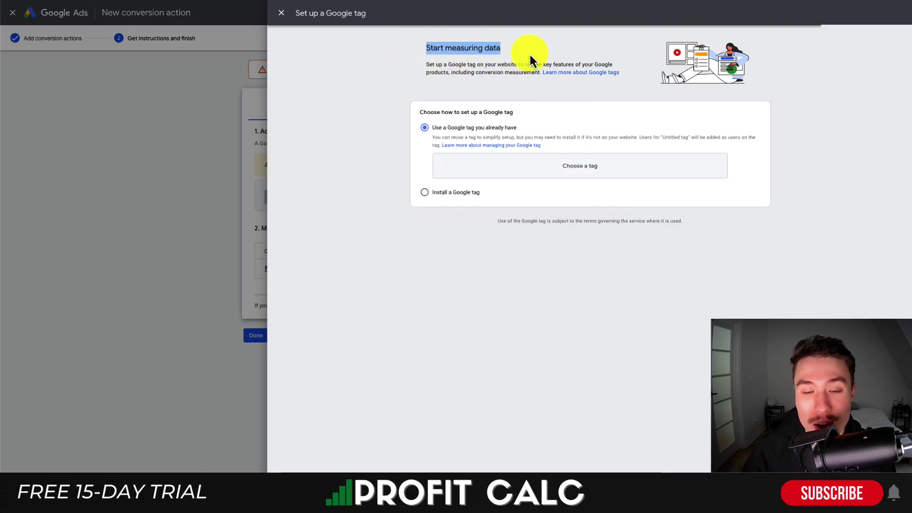
click(455, 195)
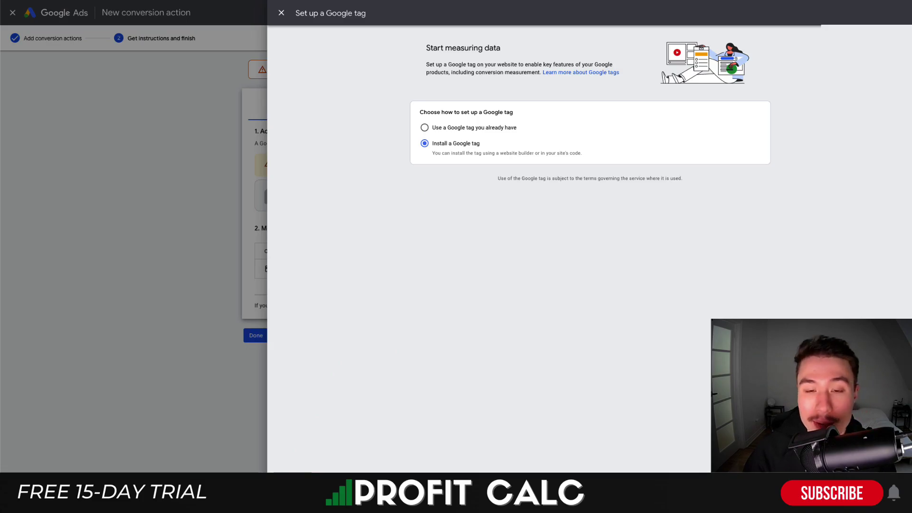
click(295, 484)
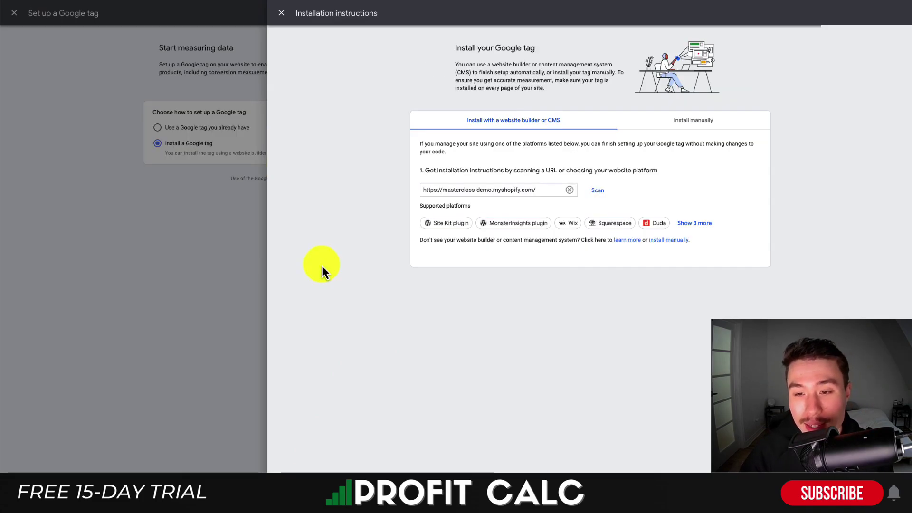
click(692, 128)
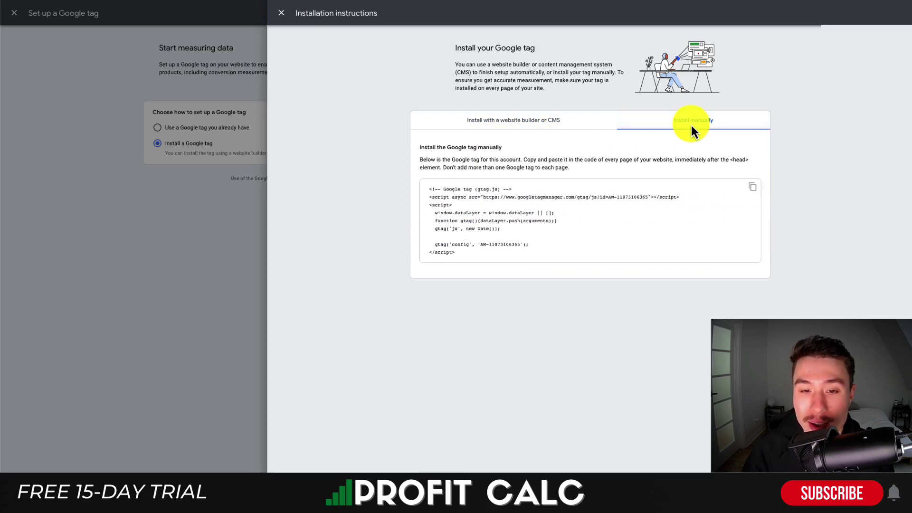
click(740, 185)
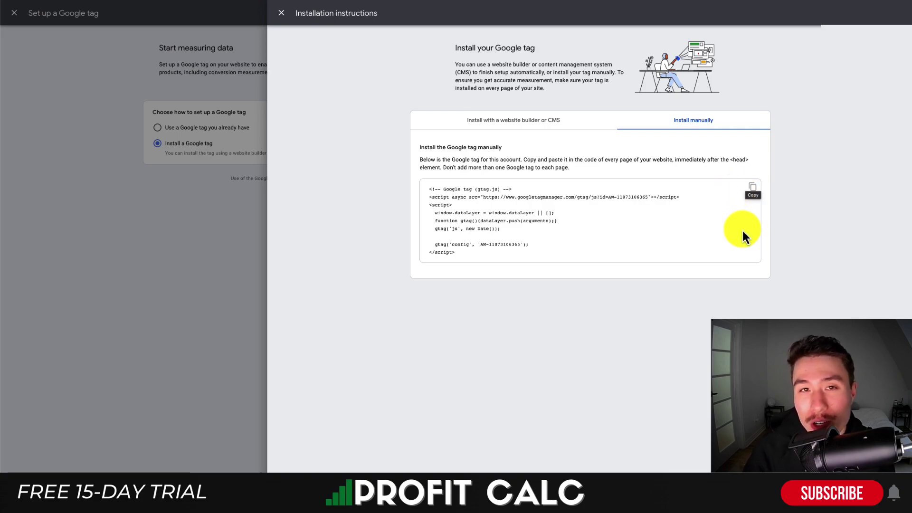
click(752, 188)
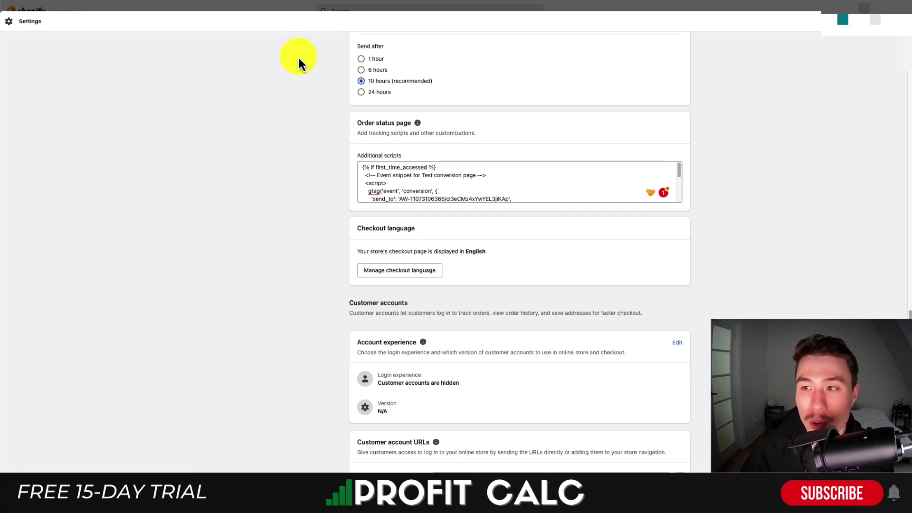
- Close Settings and open Edit code for the current Dawn theme from Online Store > Themes
click(895, 21)
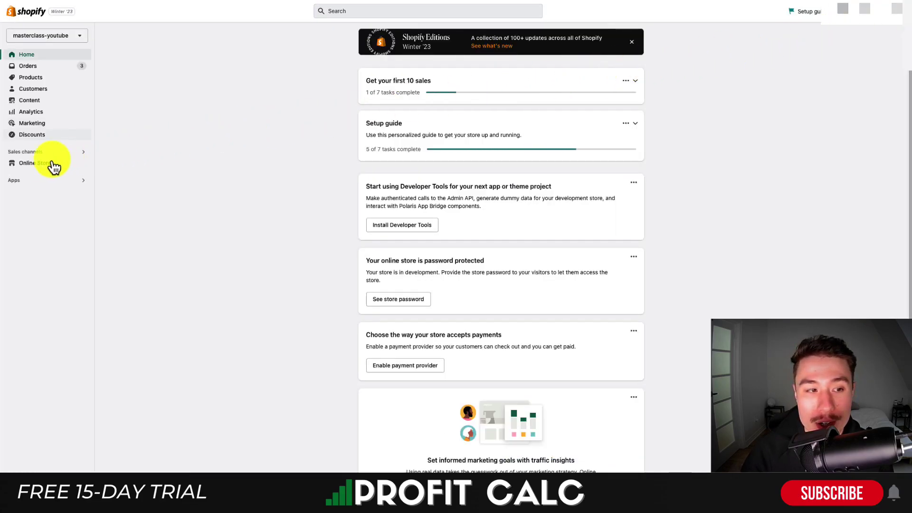
click(36, 163)
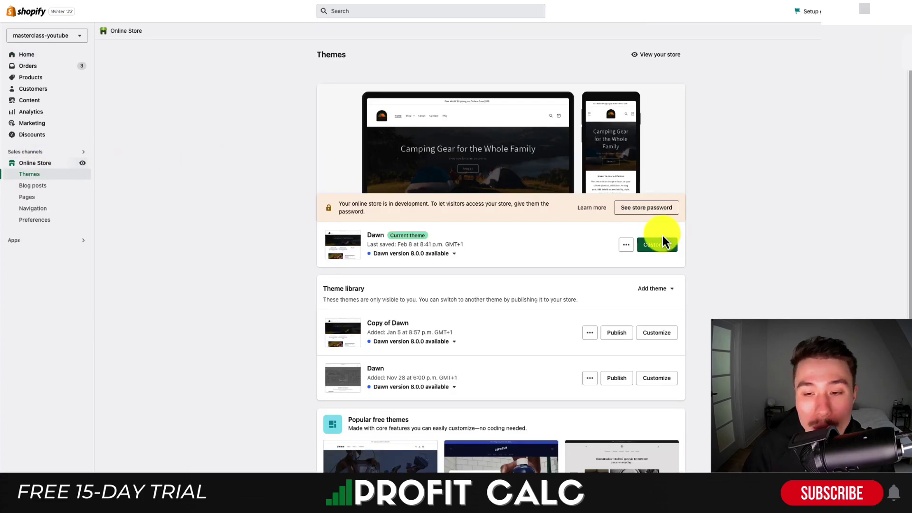
click(625, 245)
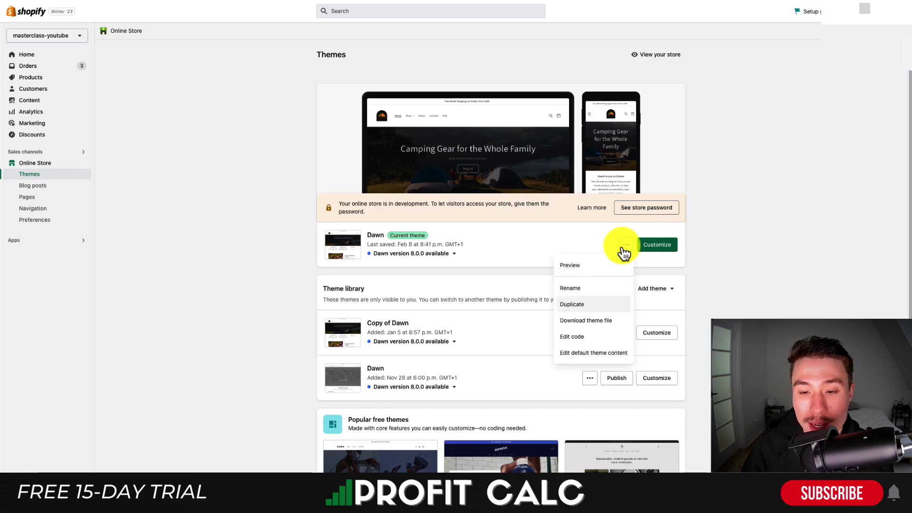
click(715, 288)
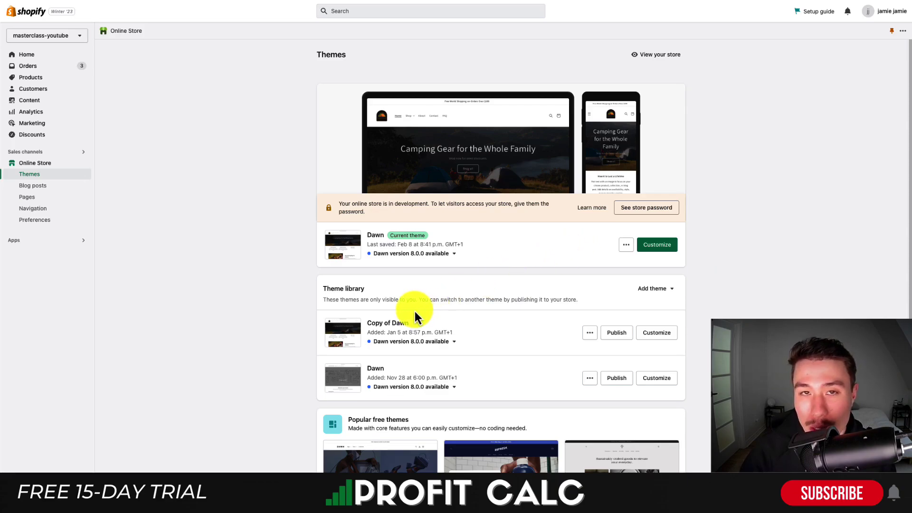
click(623, 248)
click(584, 337)
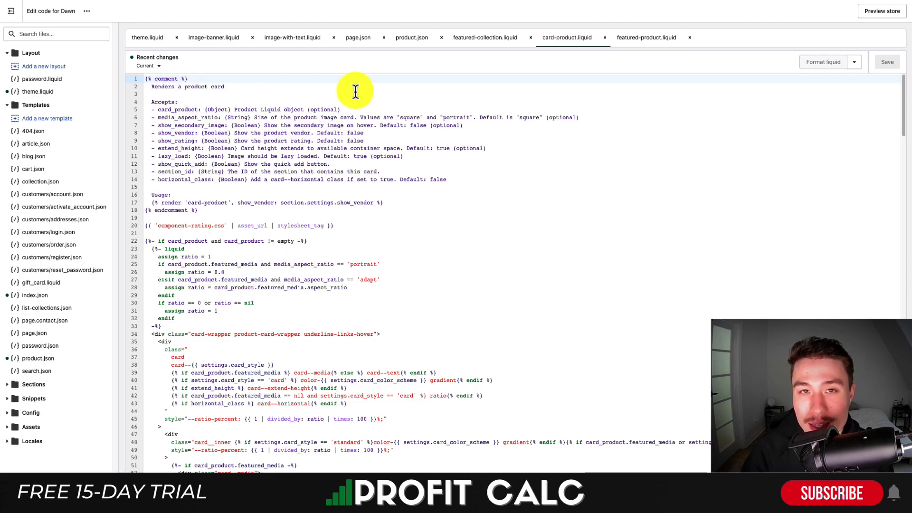
- In theme.liquid, paste the Google tag code on a new line just before </head>
click(35, 93)
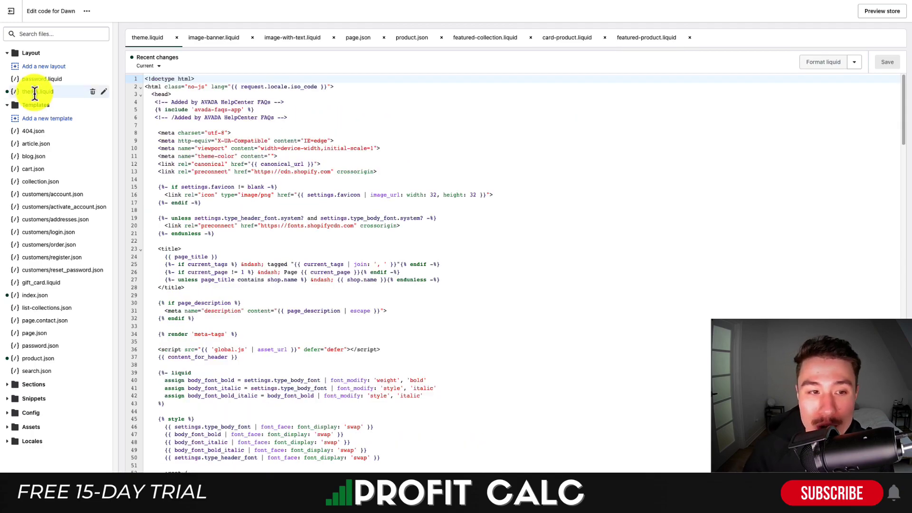
click(150, 94)
drag(150, 94, 178, 96)
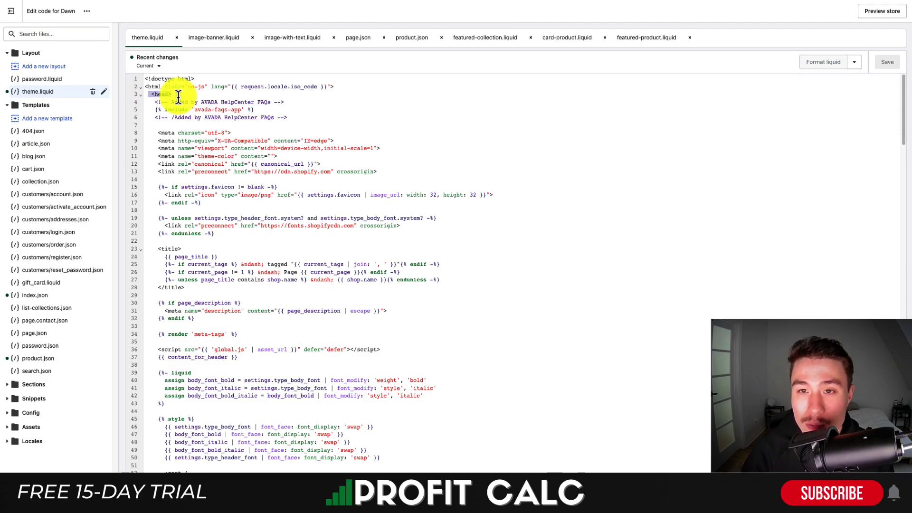
drag(895, 106, 152, 251)
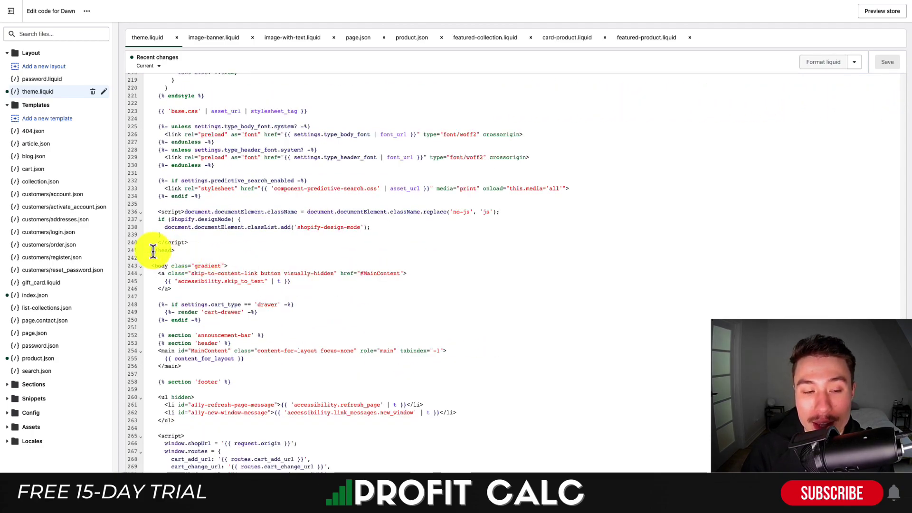
drag(153, 251, 187, 244)
click(188, 244)
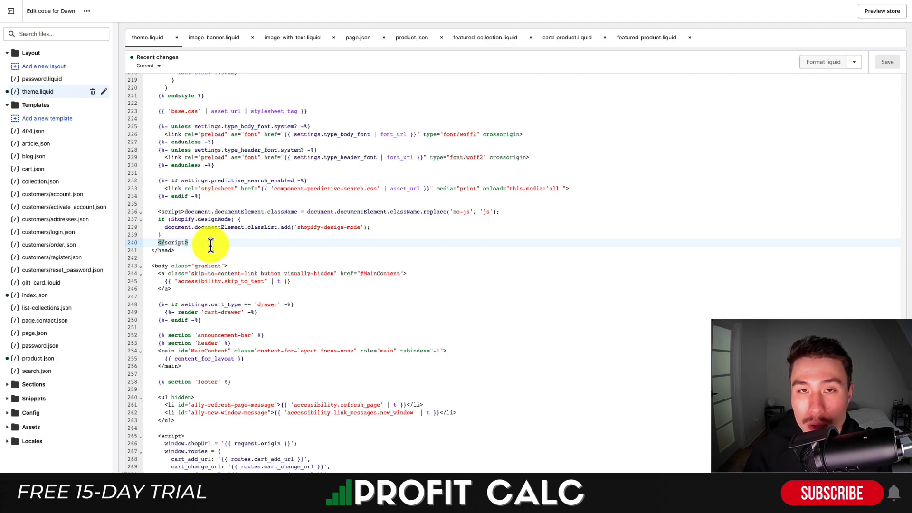
key(Return)
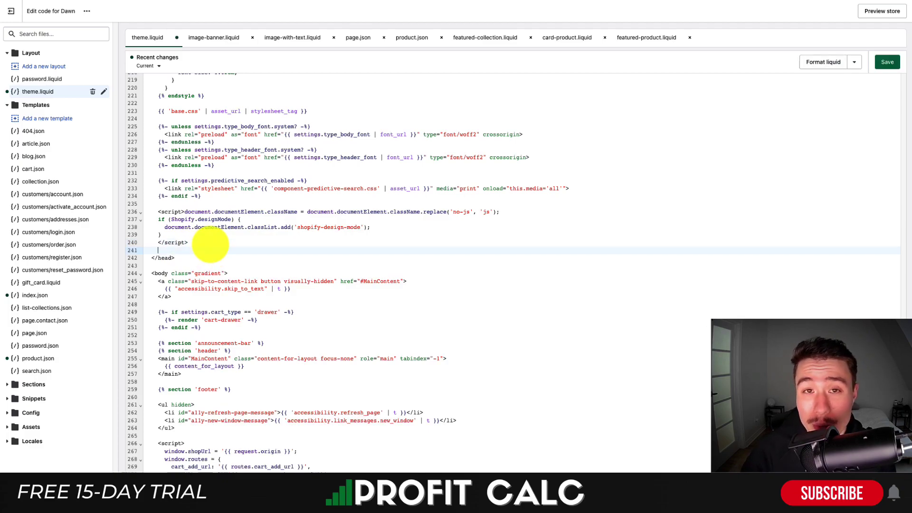
key(super+v)
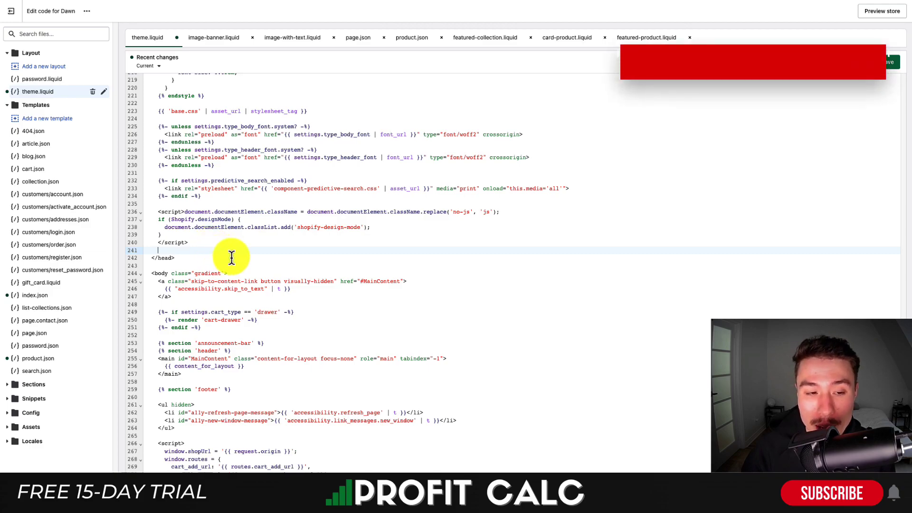
- Fix the pasted Google tag's indentation so the script block aligns neatly
scroll(203, 254, down, 2)
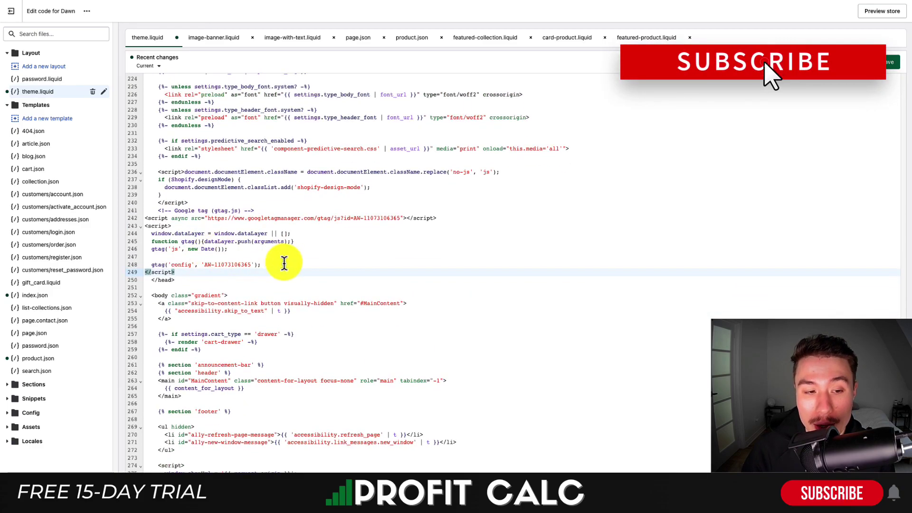
drag(270, 265, 140, 220)
key(Tab)
key(Tab)
key(Tab)
key(Tab)
click(147, 273)
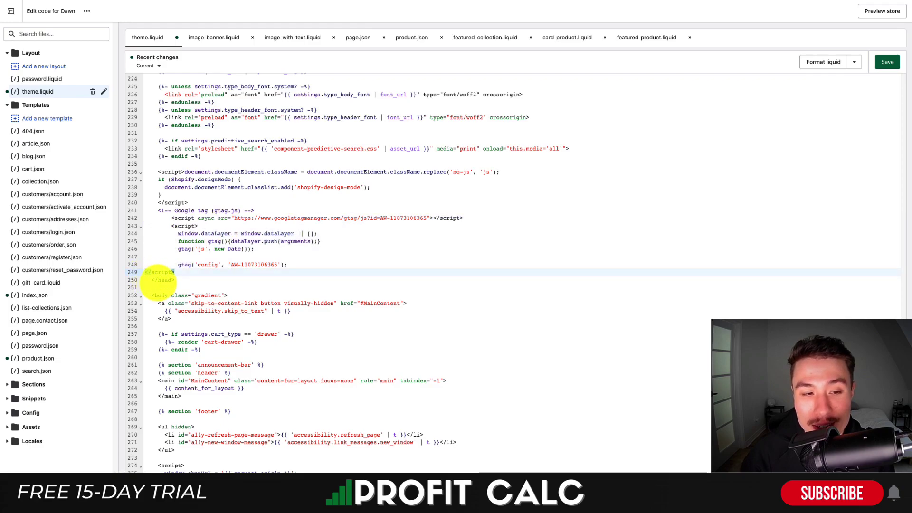
key(Tab)
key(Tab)
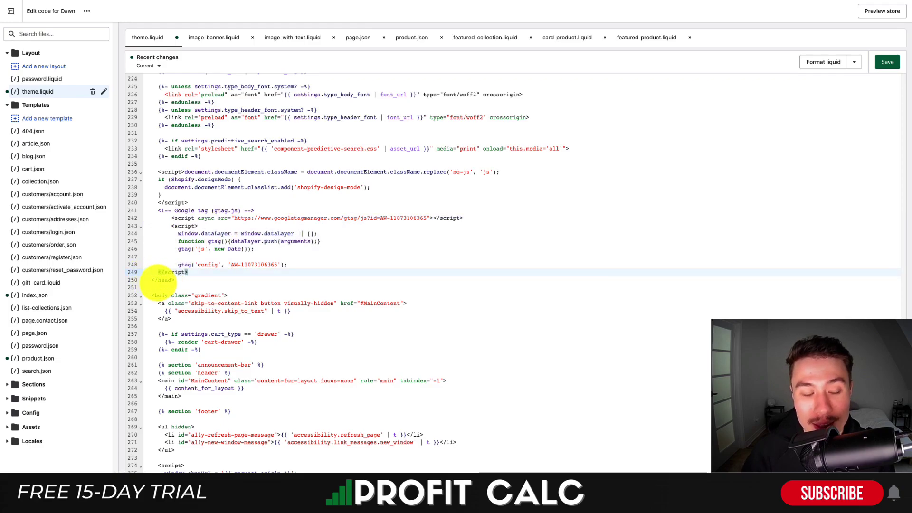
click(171, 218)
key(BackSpace)
key(BackSpace)
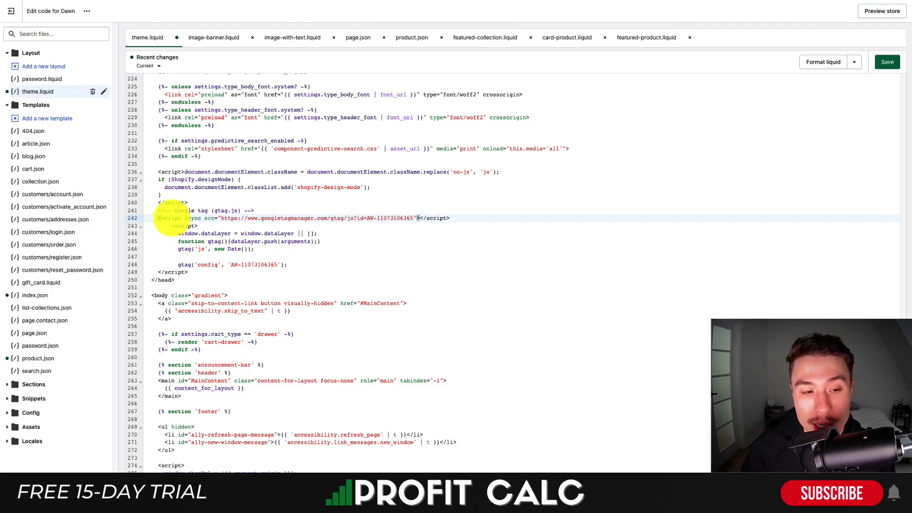
drag(173, 223, 201, 268)
key(shift+Tab)
key(shift+Tab)
click(176, 228)
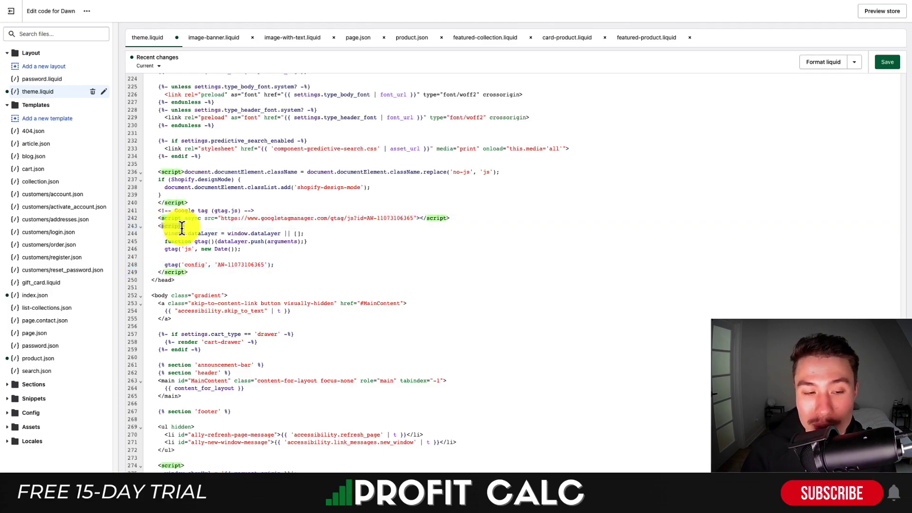
click(181, 272)
click(322, 249)
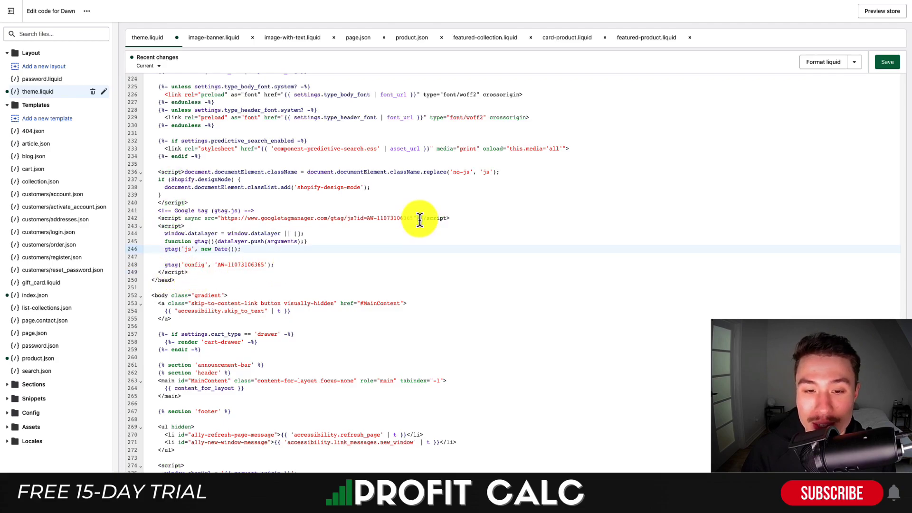
click(892, 66)
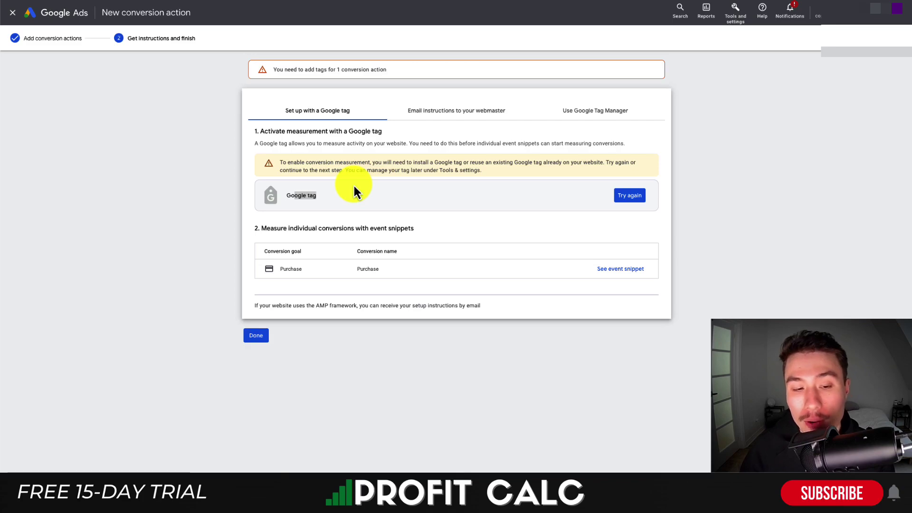